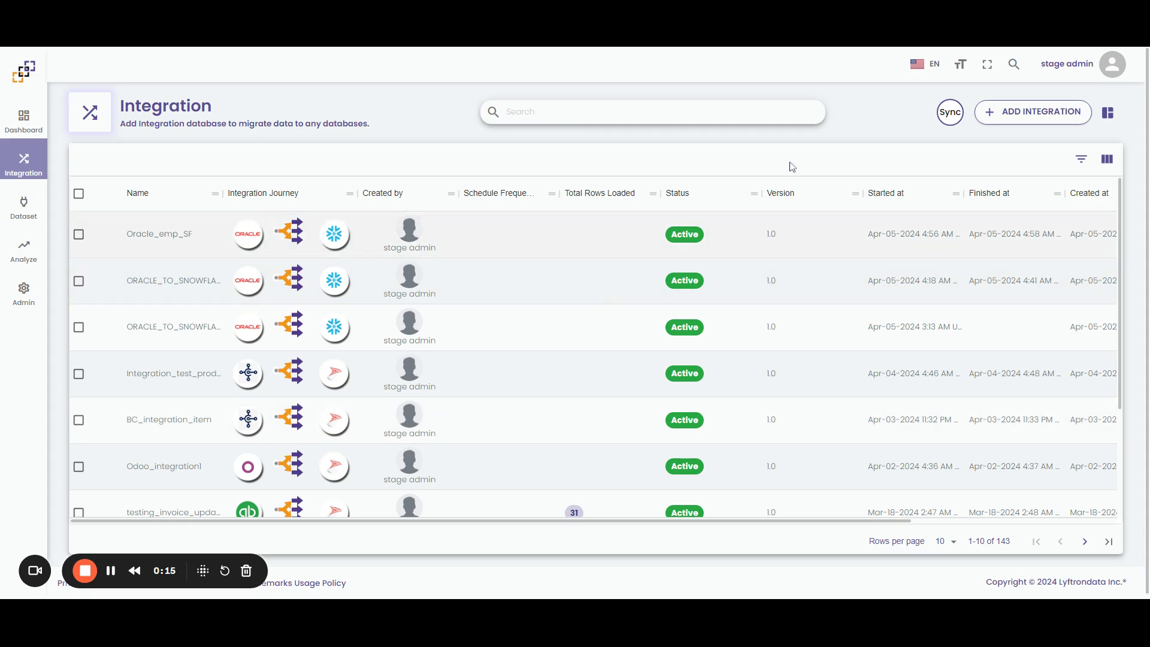
Open the new-integration wizard from the Integration list page
click(1012, 112)
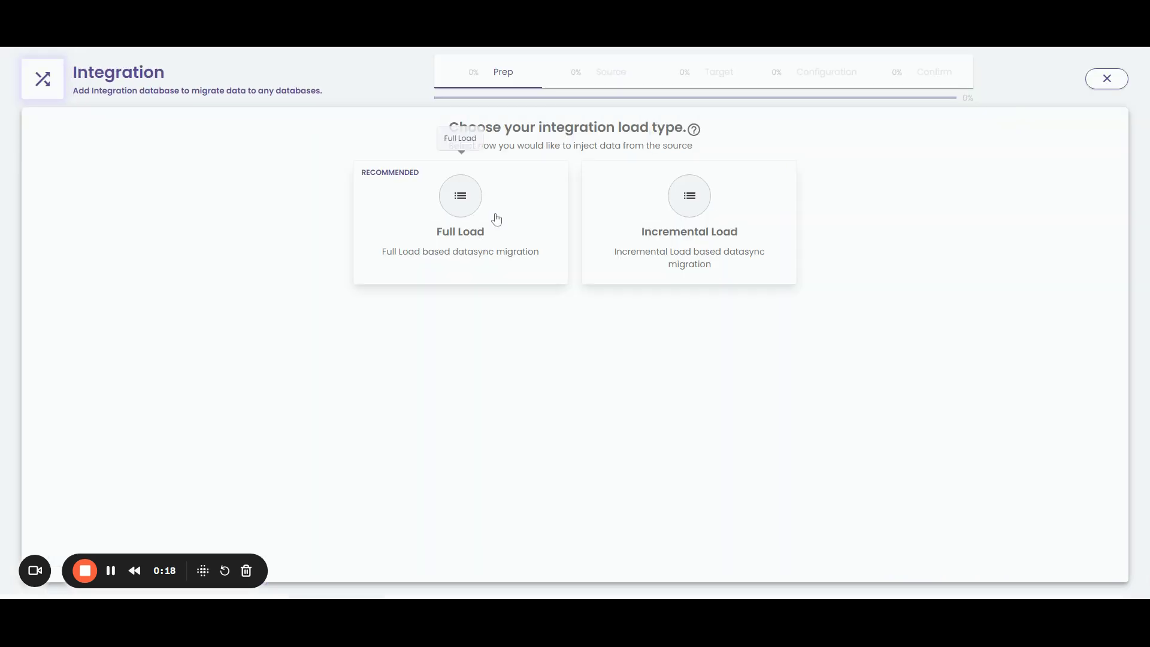
Choose Full Load on the Demo 231 warehouse, confirm the IP whitelist, and select Oracle as the source
click(464, 207)
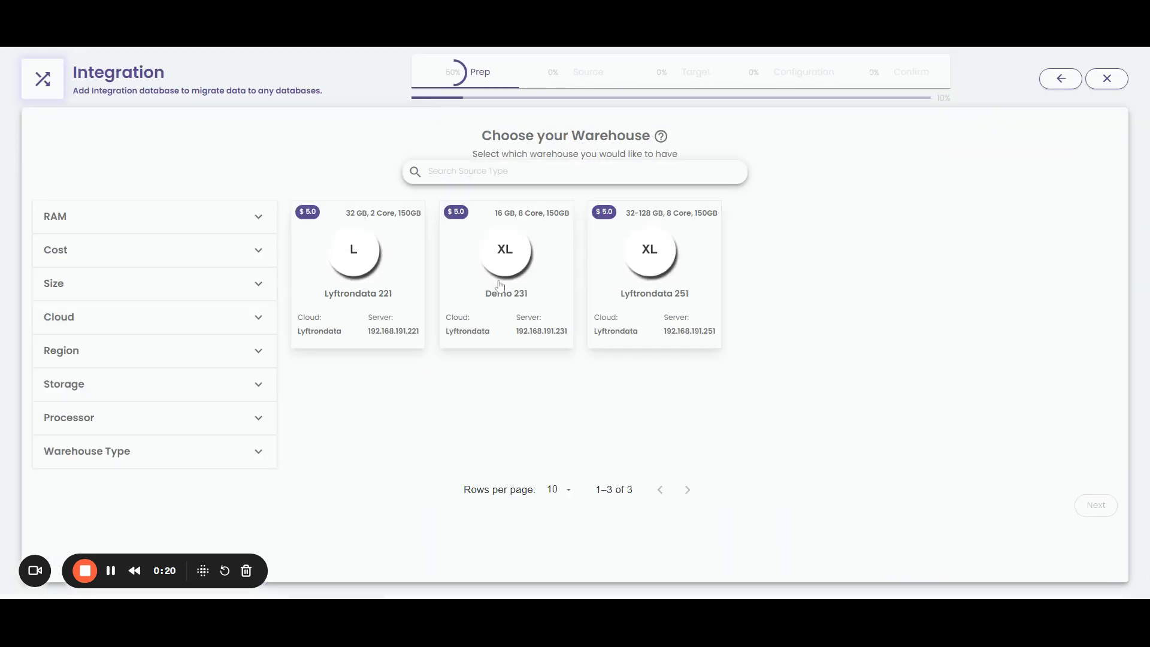
click(503, 292)
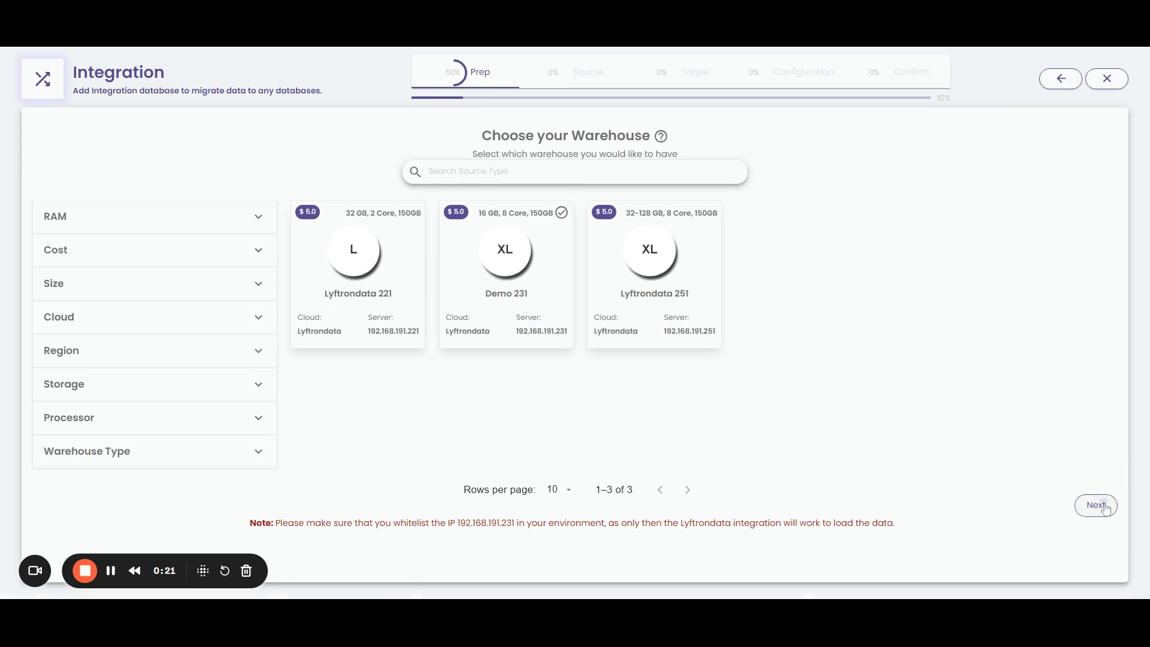
click(1095, 505)
click(640, 355)
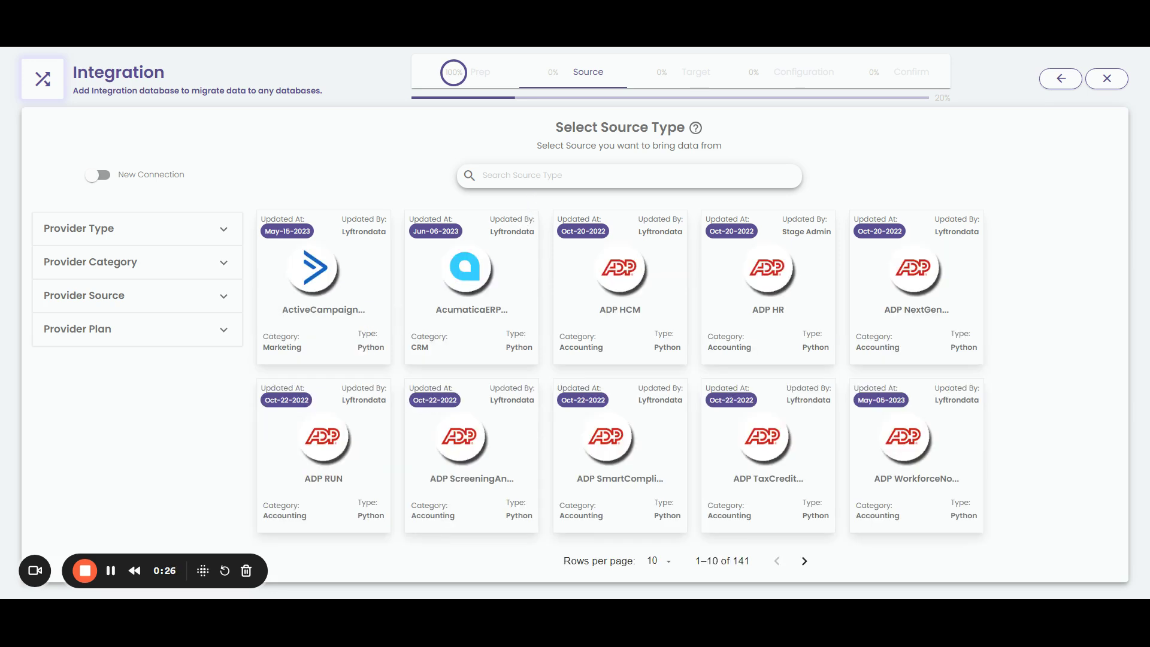
text(Oracl)
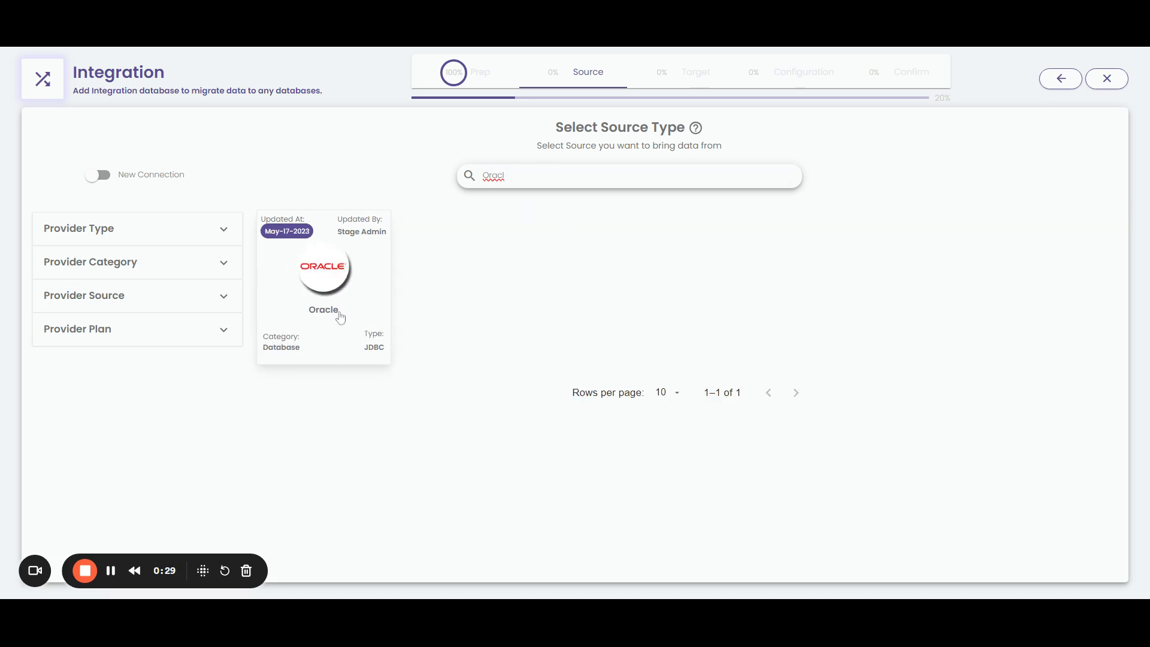
click(335, 316)
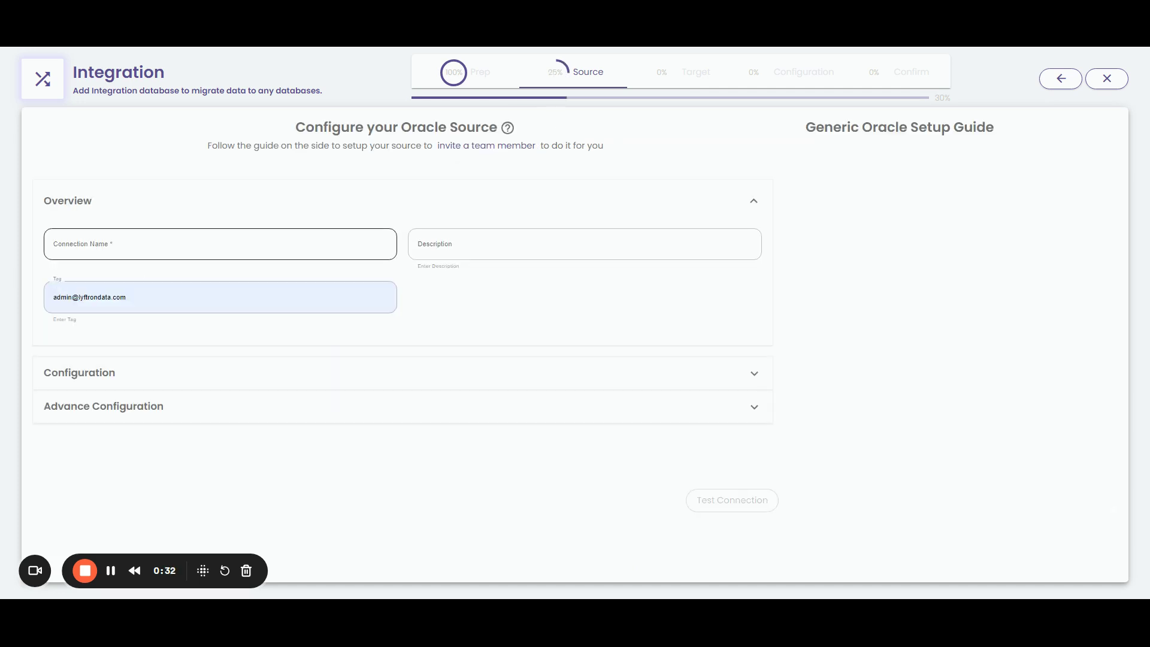
Name the source Oracle_demo_2 and enter host oracle-38593-0.cloudclusters.net and port 38593
text(Oracle_)
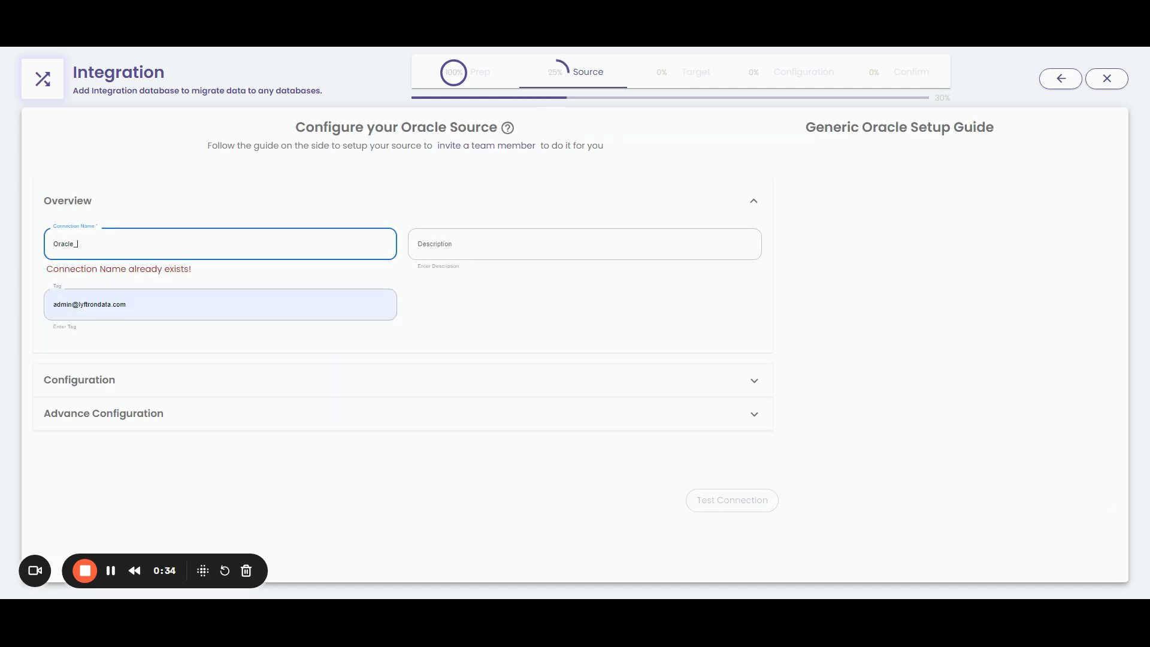
text(demo_2)
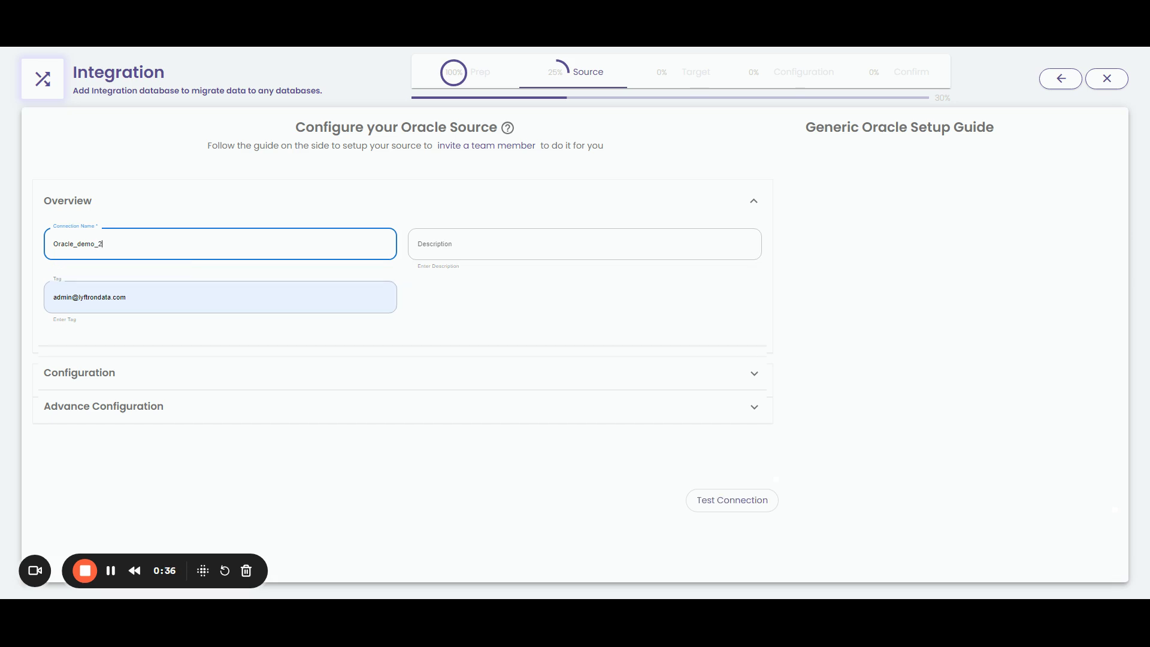
click(143, 381)
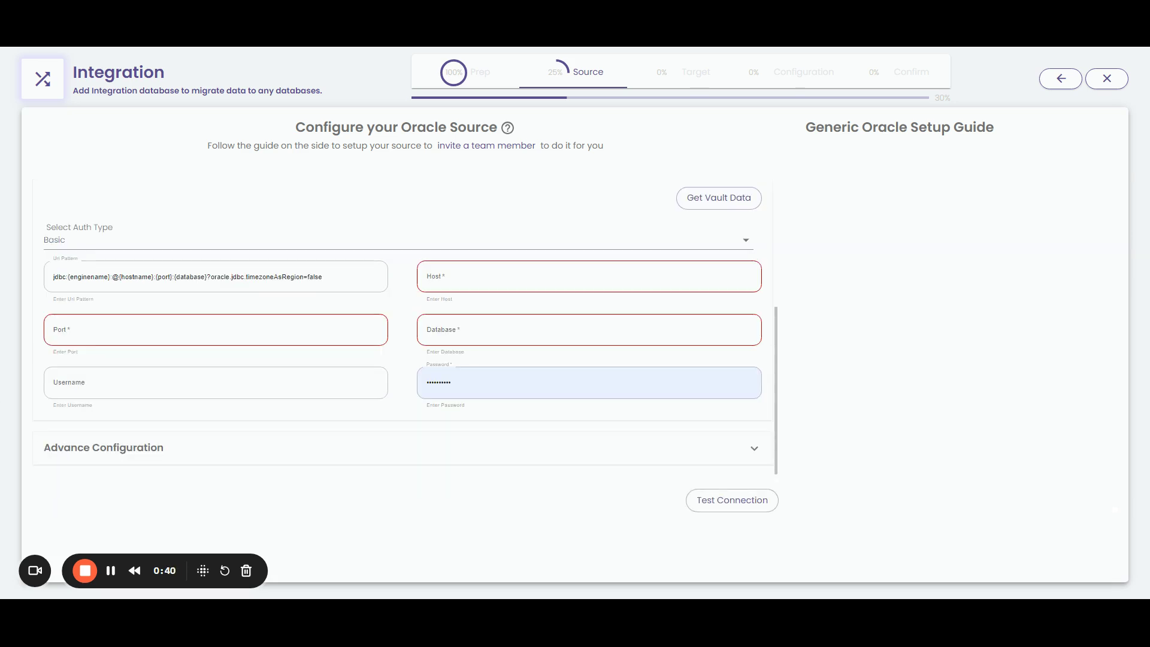
click(589, 276)
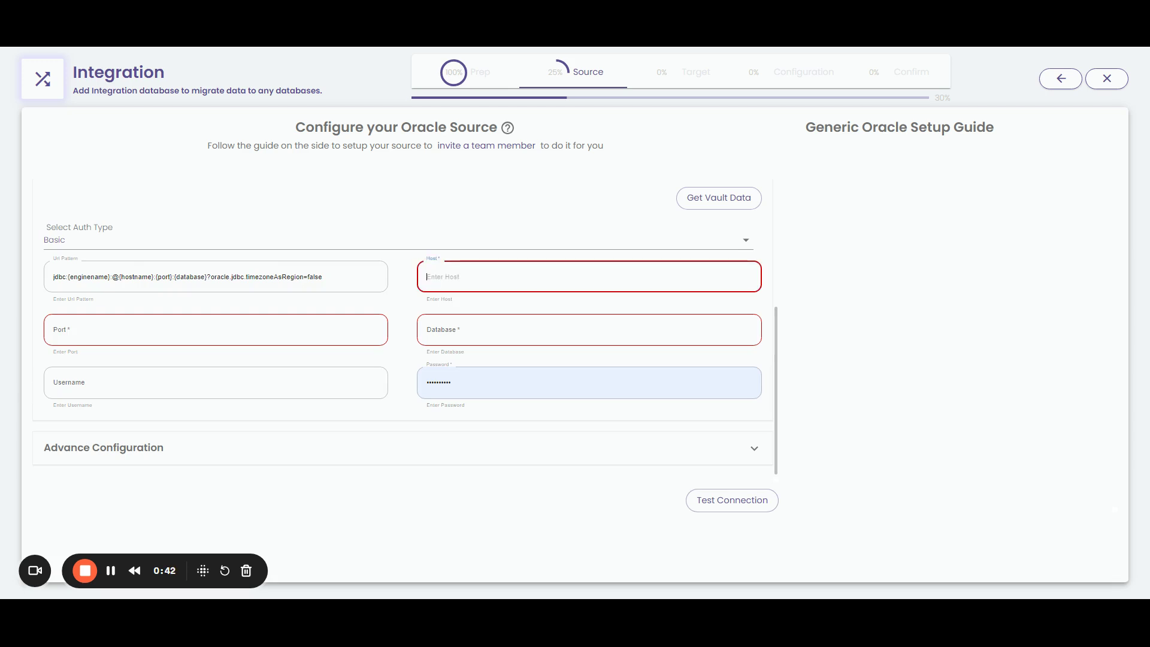
text(oracle-38593-0.cloudclusters.net)
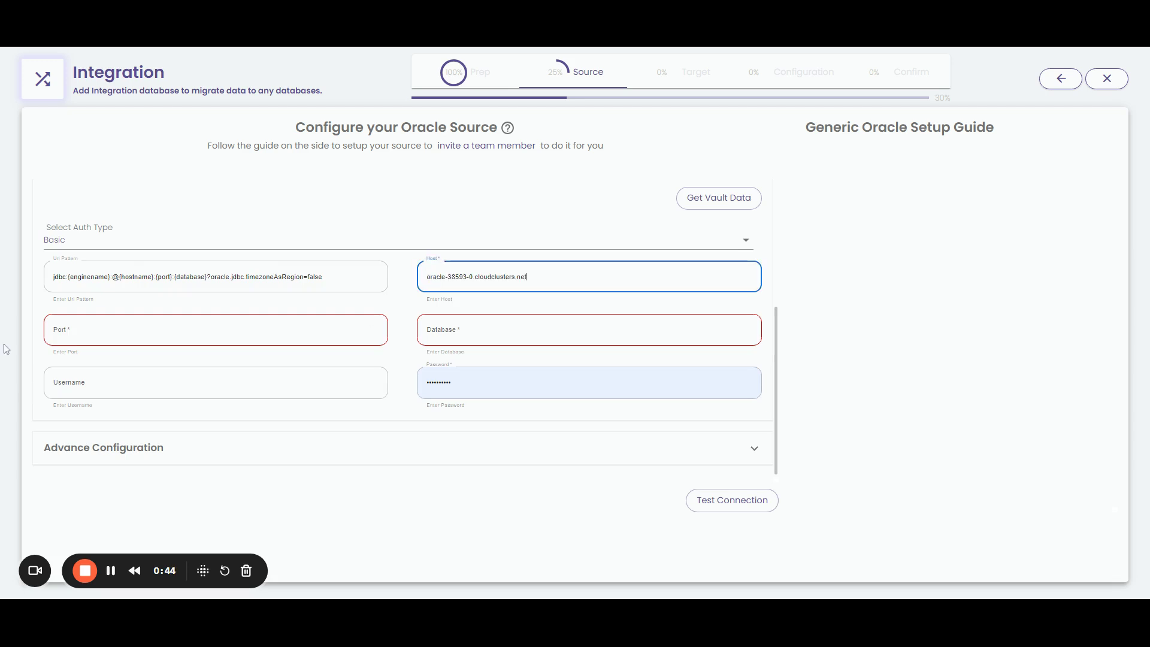
click(370, 330)
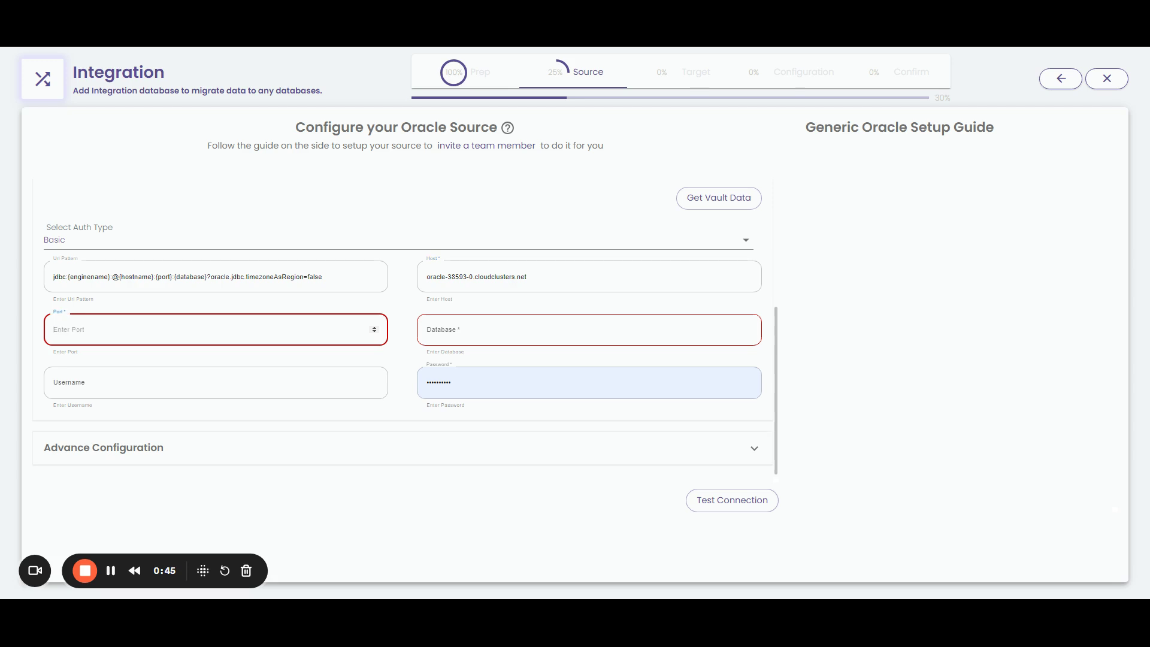
text(38593)
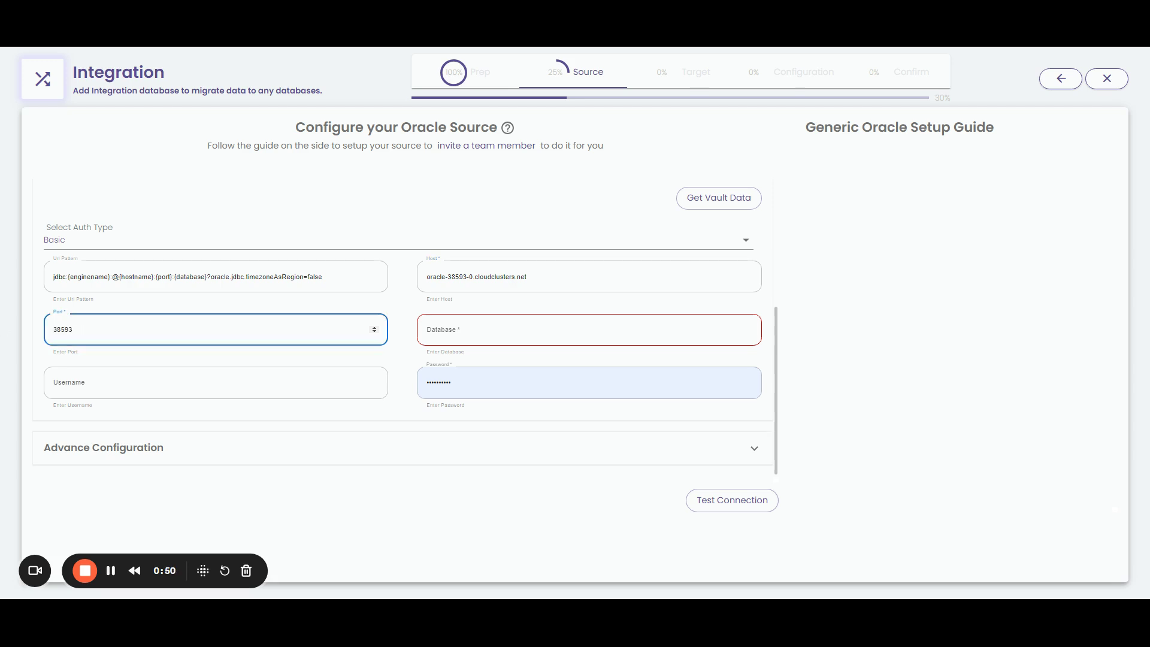
Enter database XE, the database username and password, then test the Oracle connection
click(589, 329)
text(XE)
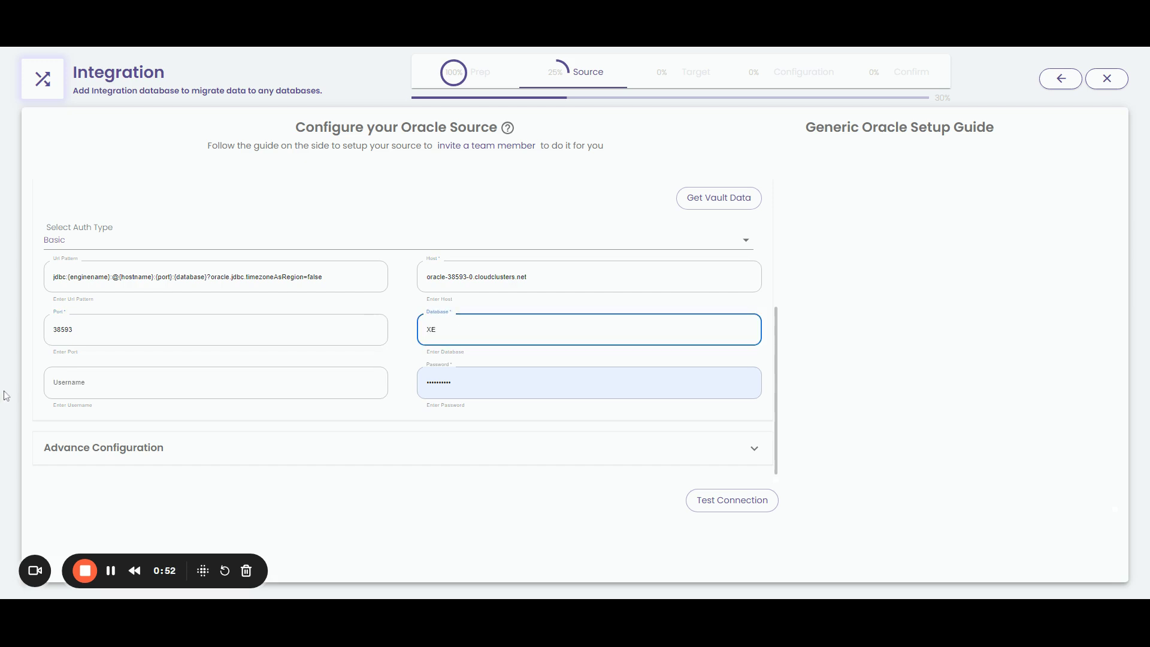
click(186, 396)
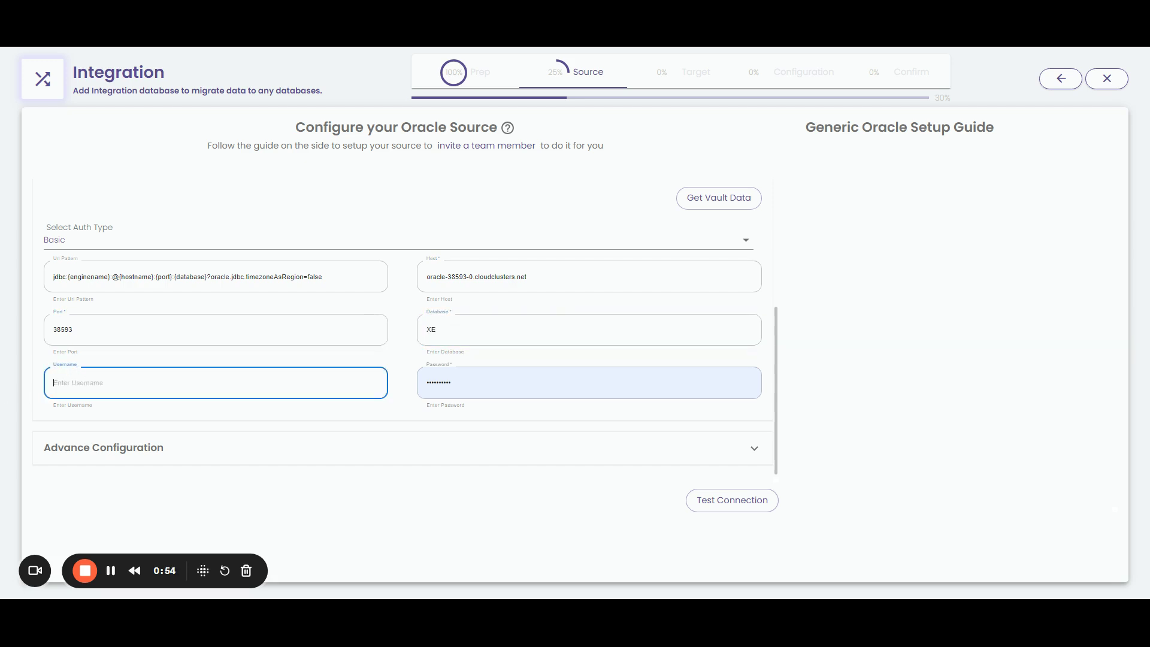
text(LYFTRONDATAQA)
key(Tab)
key(ctrl+a)
key(ctrl+v)
click(731, 514)
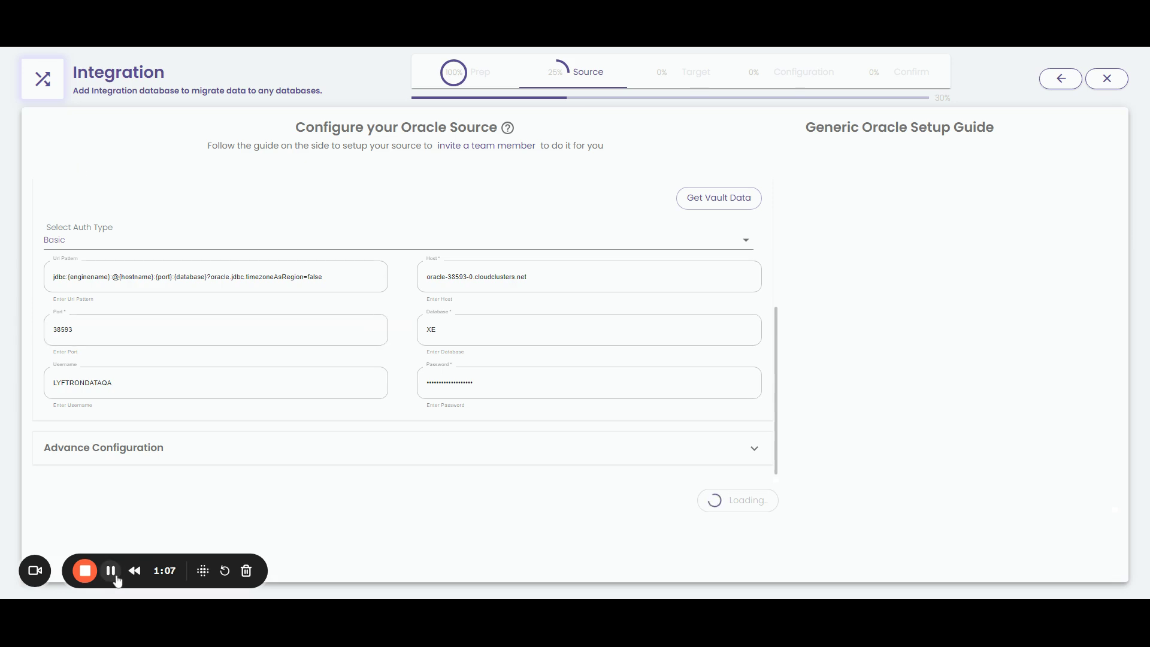
Tick the LYFTRONDATAQA schema and fetch its metadata to list its tables
scroll(530, 277, down, 2)
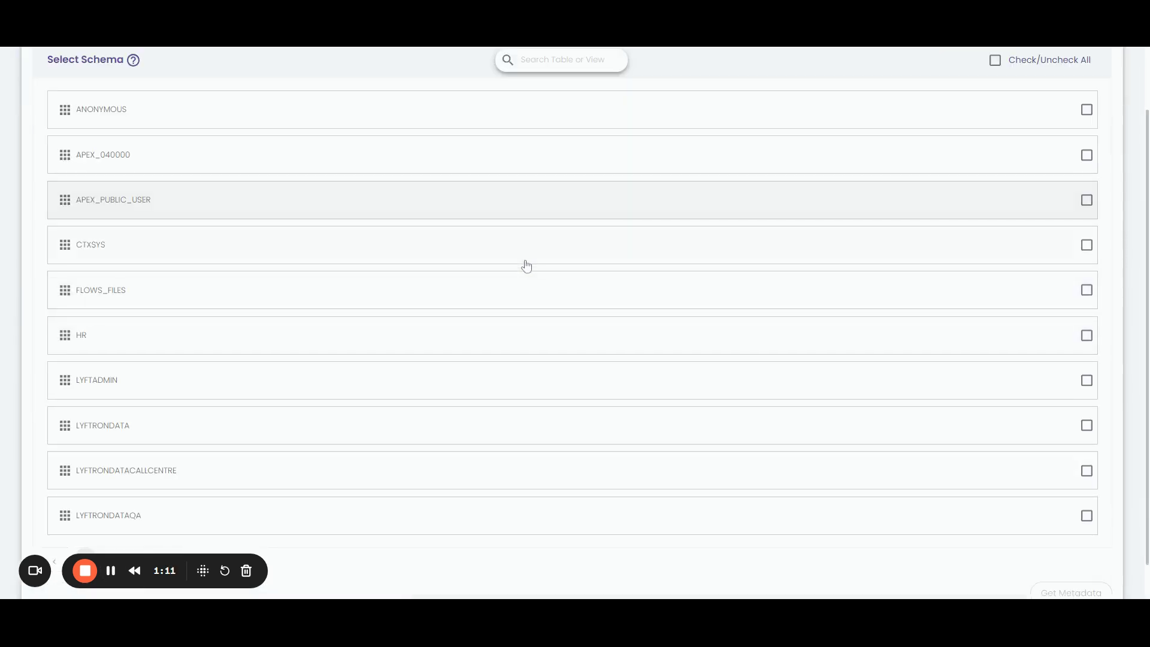
scroll(659, 323, down, 1)
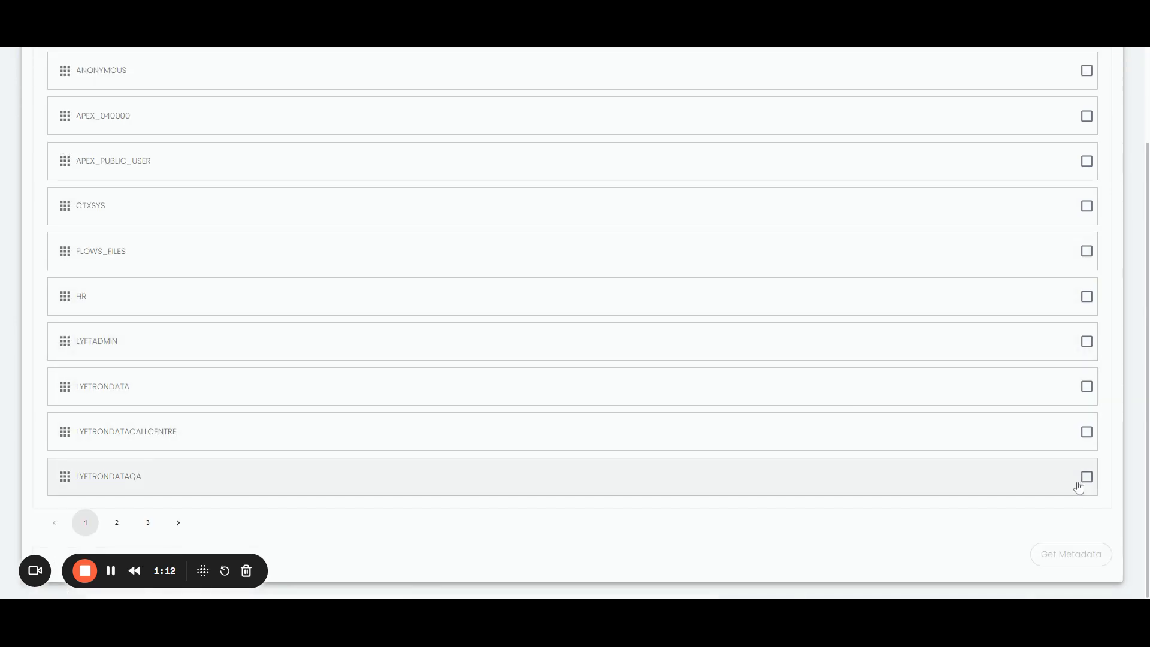
click(1085, 477)
click(1076, 550)
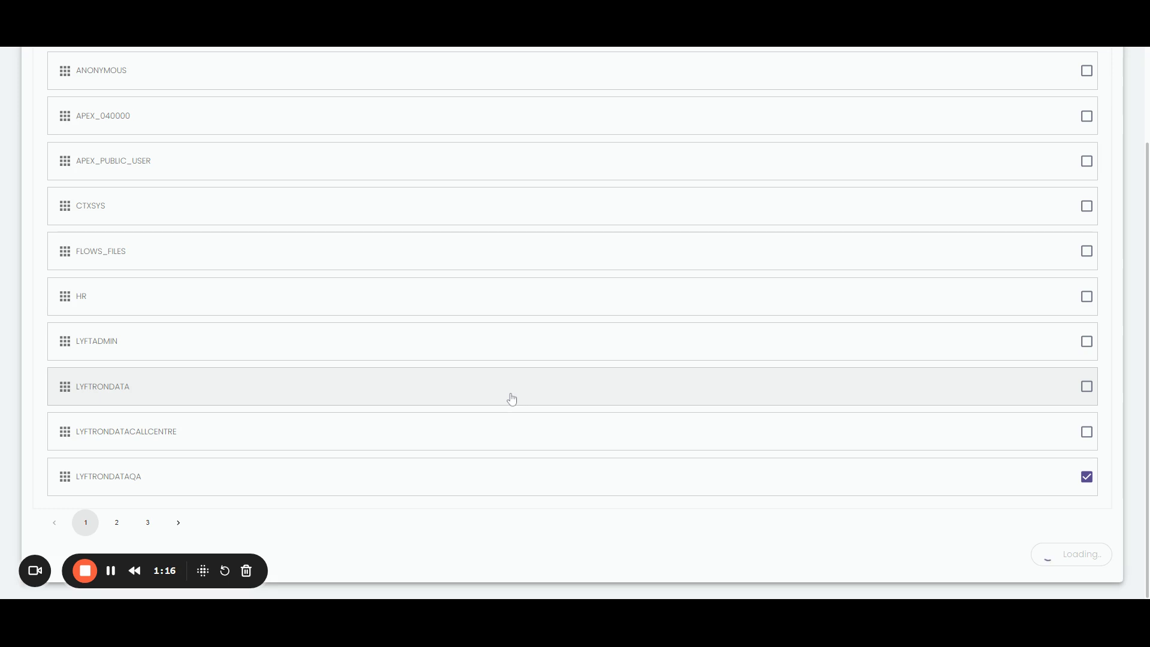
scroll(251, 367, down, 3)
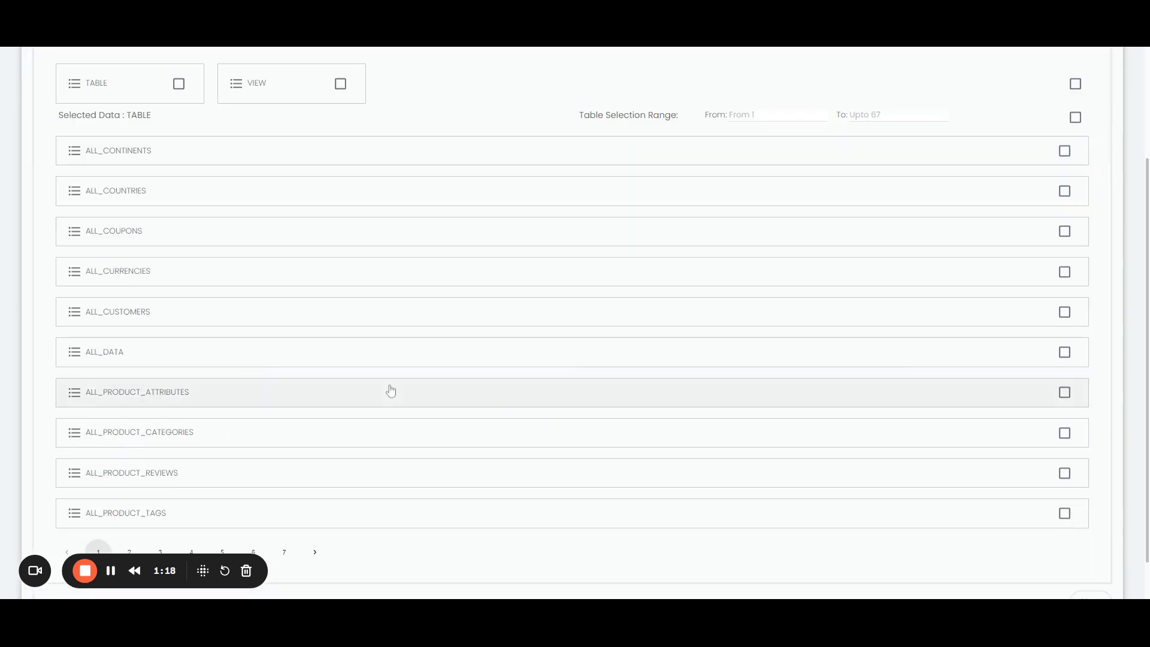
Check the ALL_CUSTOMERS table and open its Columns Details panel
click(1064, 311)
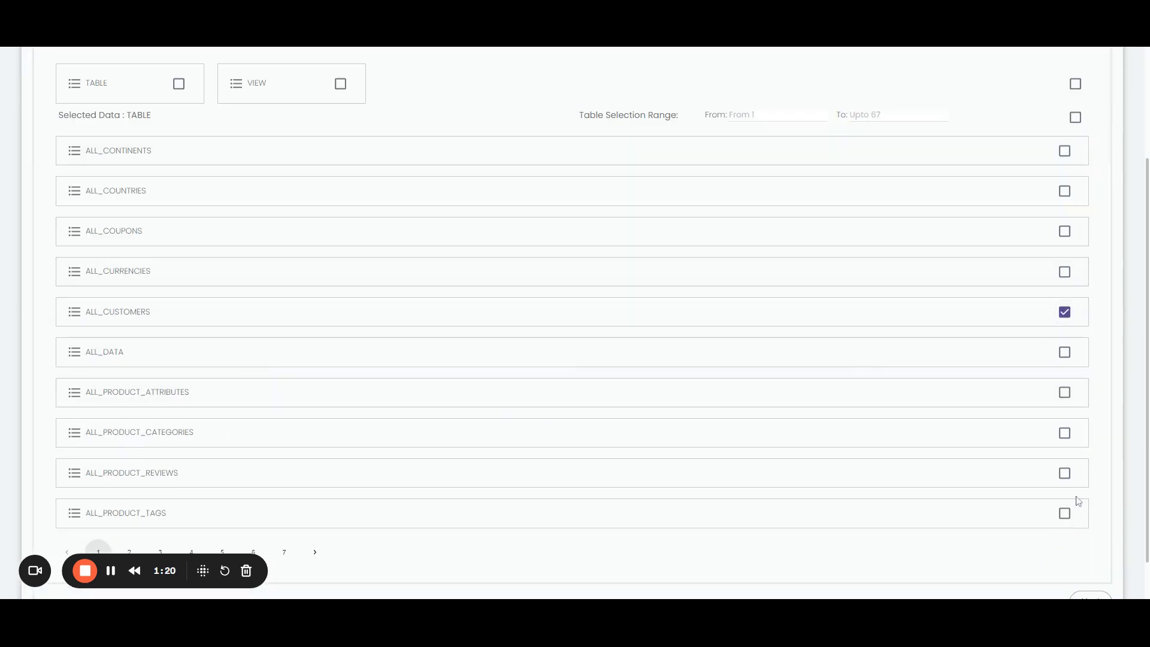
scroll(1078, 500, down, 1)
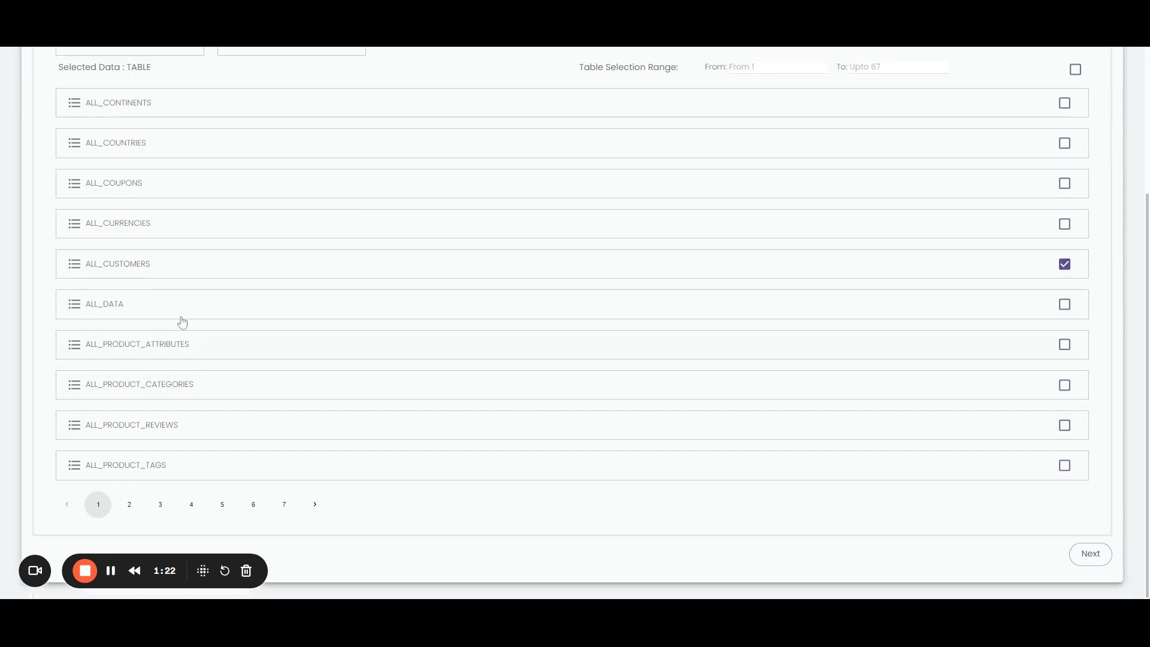
click(115, 271)
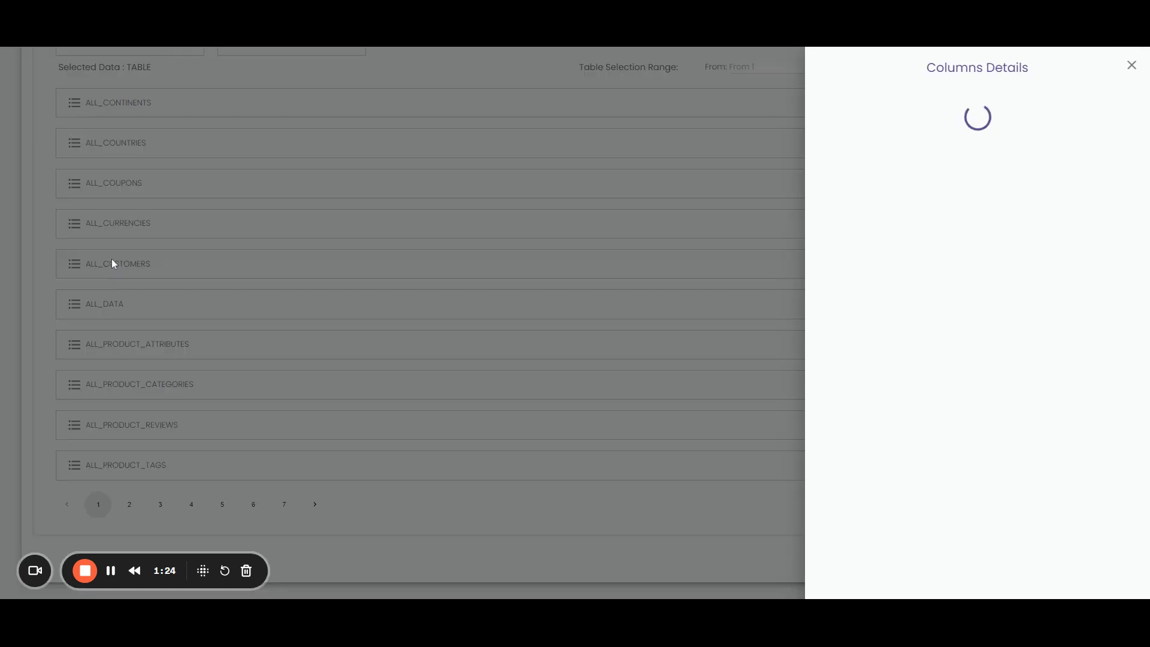
click(111, 571)
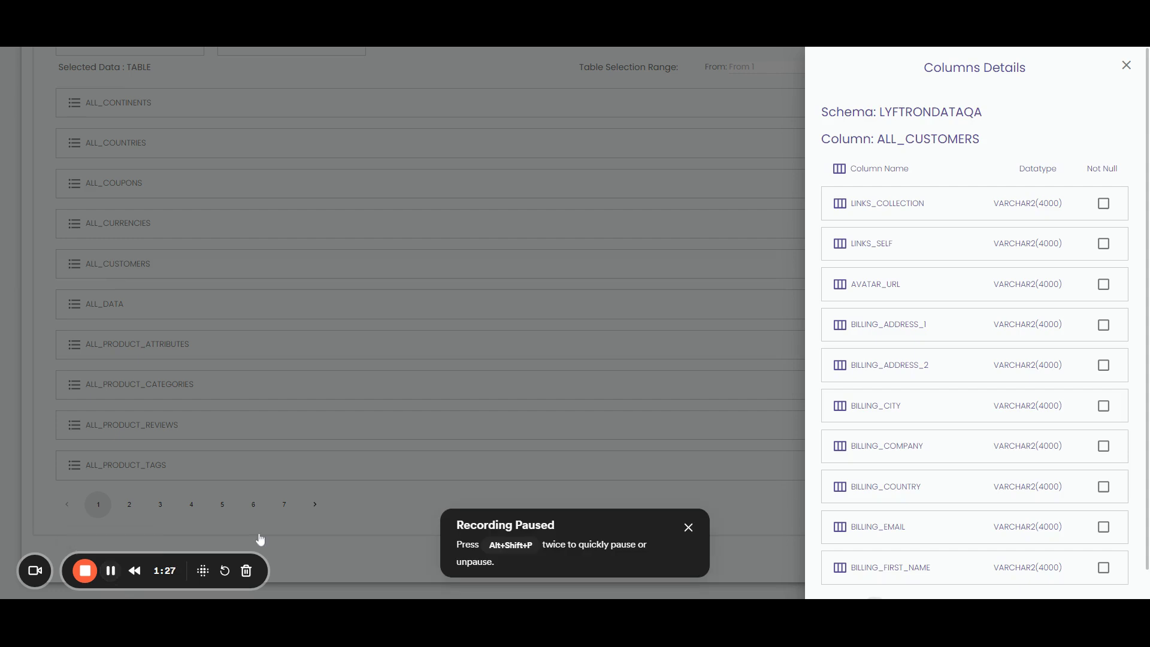
scroll(890, 353, down, 1)
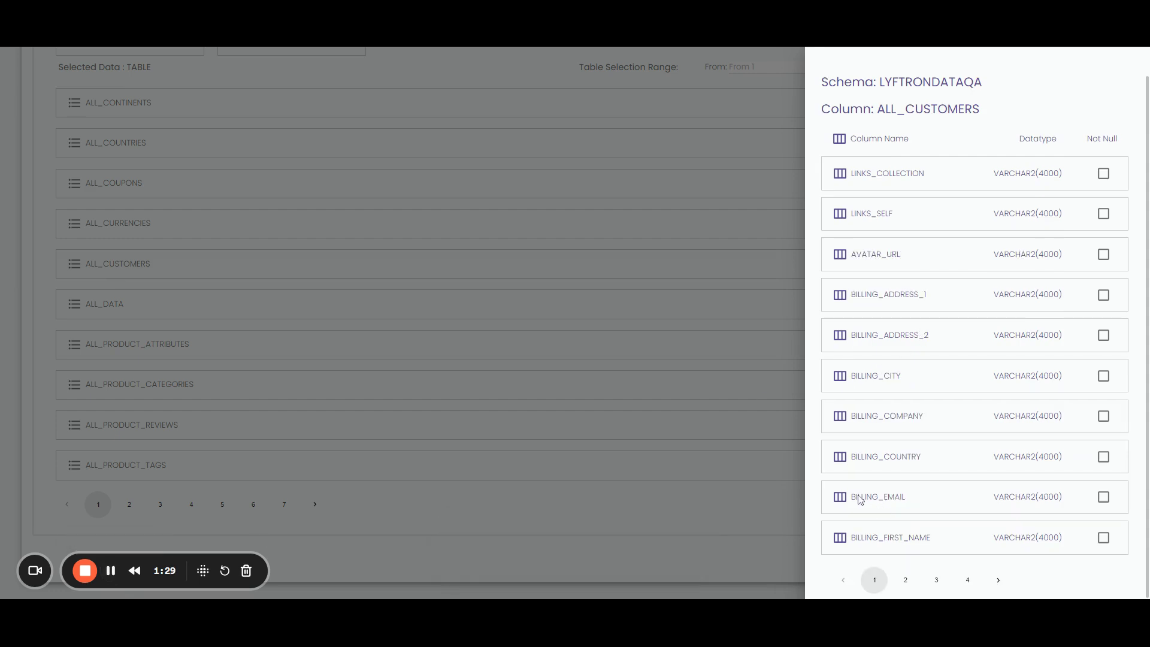
Page through all four pages of ALL_CUSTOMERS columns, then close the panel
click(905, 579)
click(936, 579)
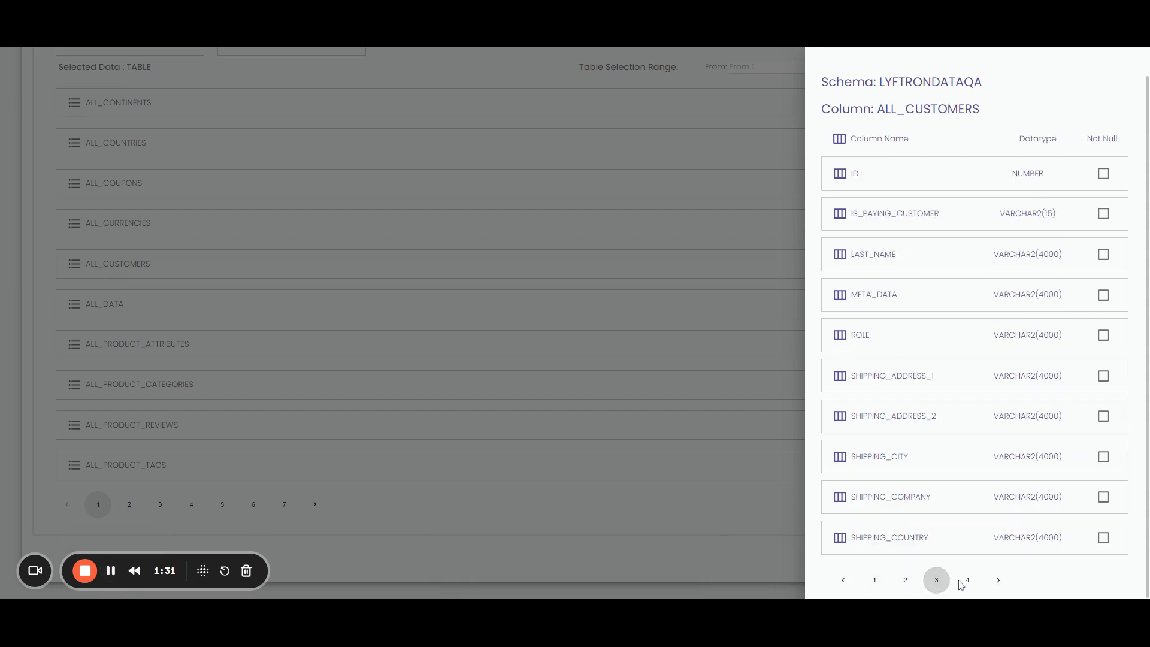
click(966, 580)
click(937, 570)
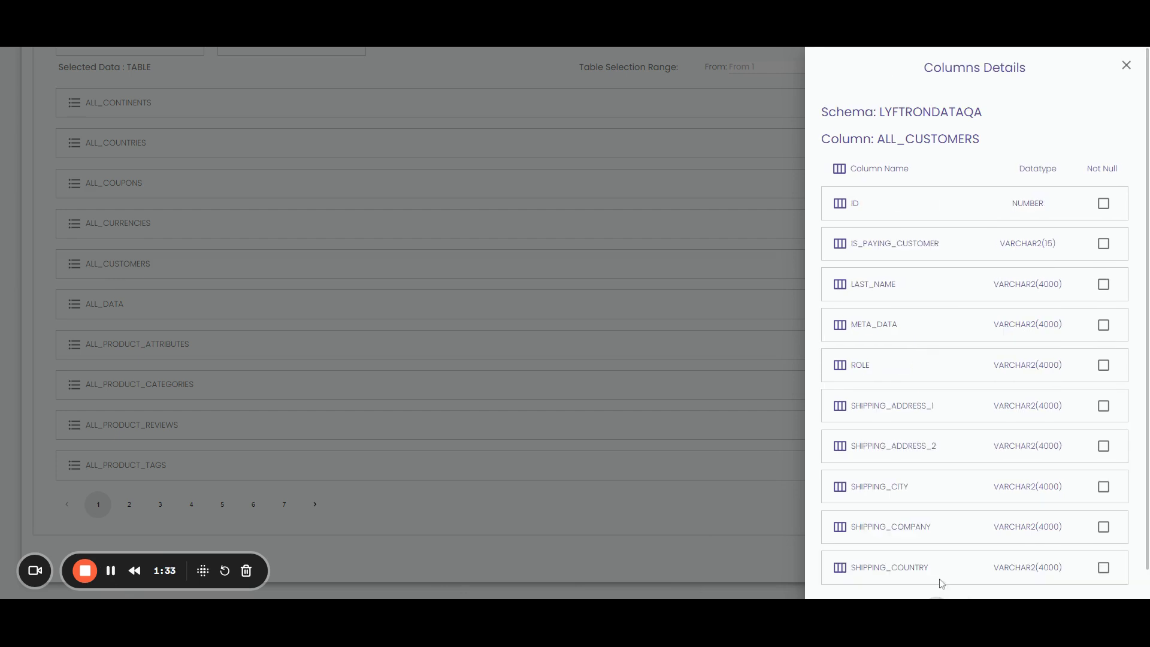
scroll(974, 323, down, 1)
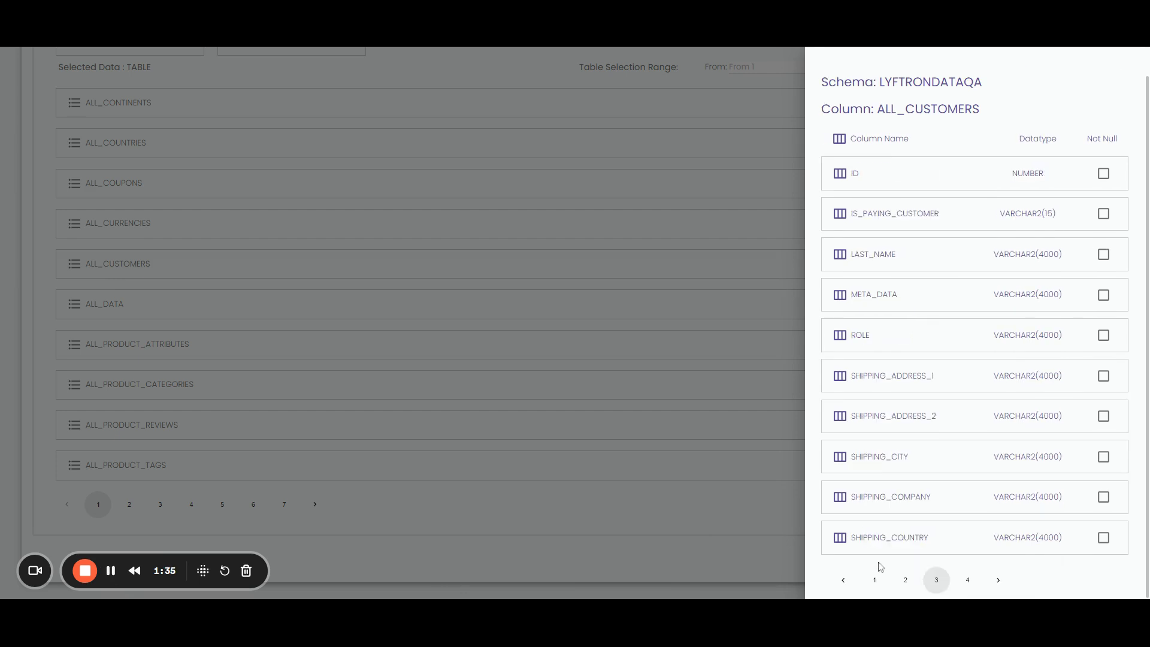
click(966, 581)
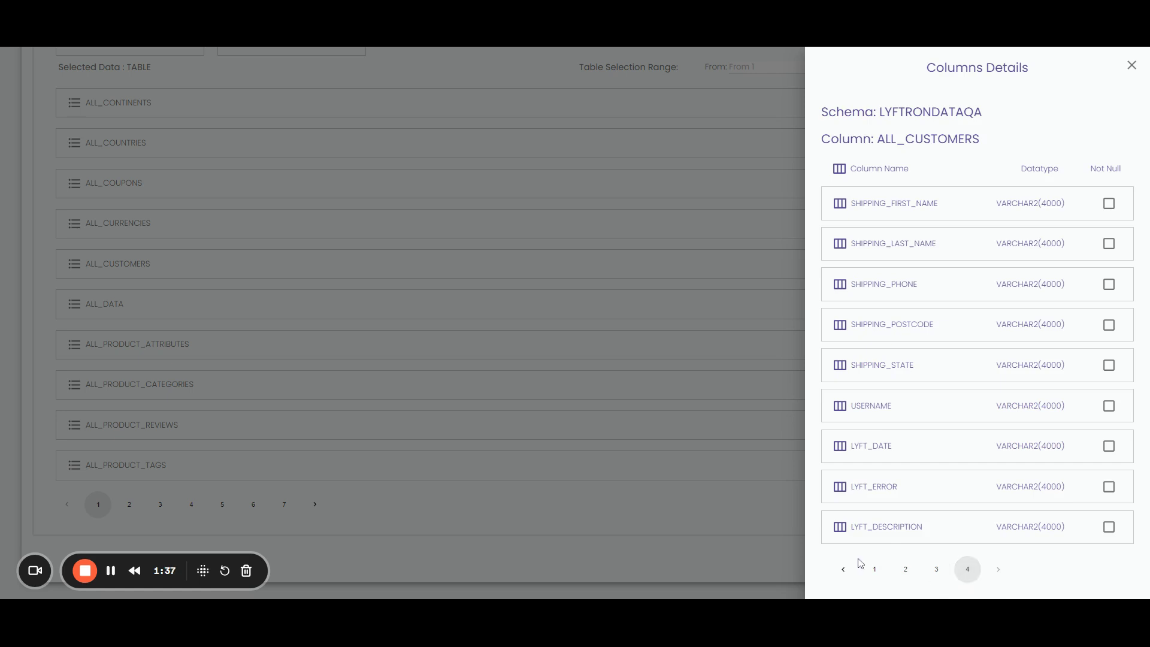
click(874, 569)
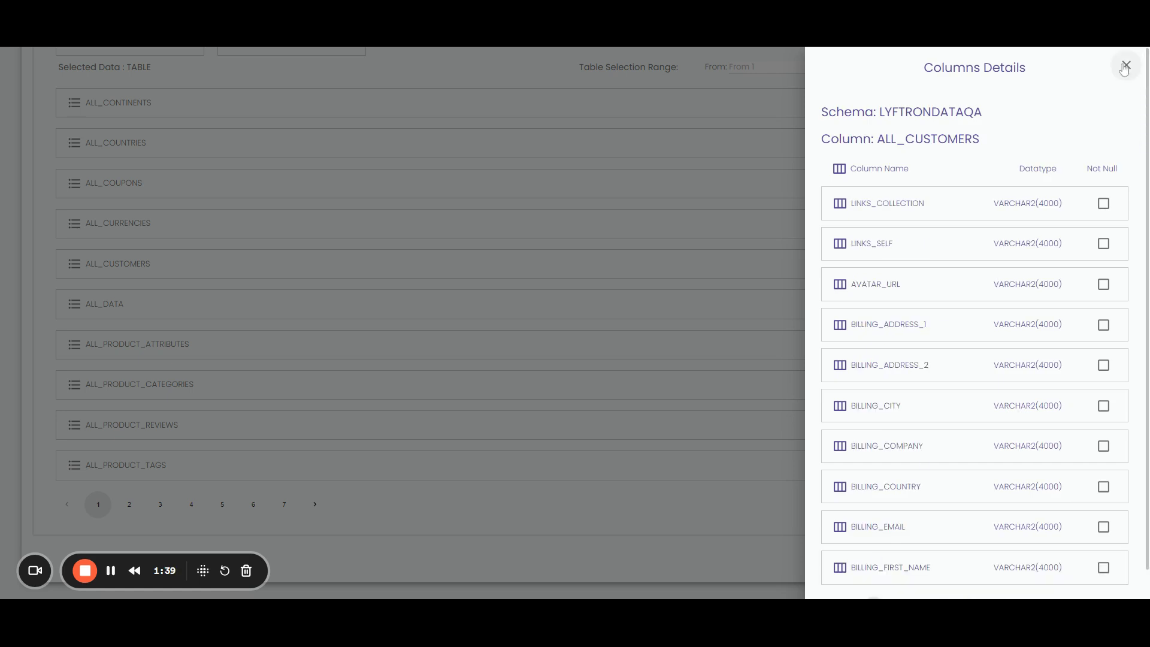
click(1125, 66)
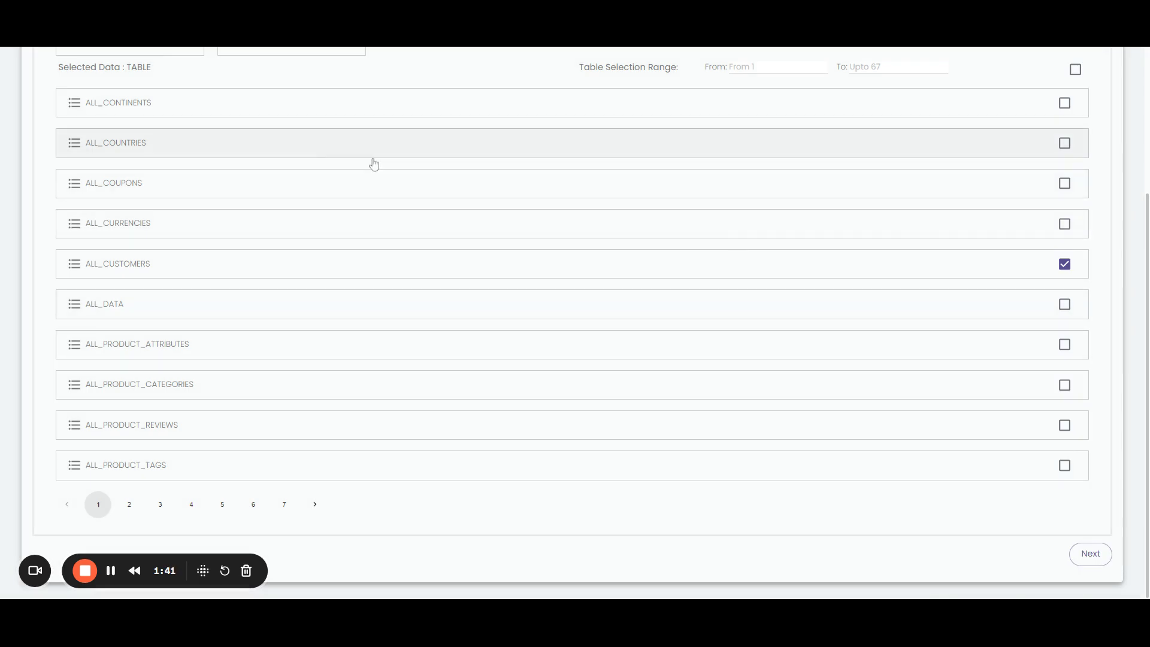
Uncheck ALL_CUSTOMERS, review the ALL_COUNTRIES columns, and check ALL_COUNTRIES instead
click(1064, 265)
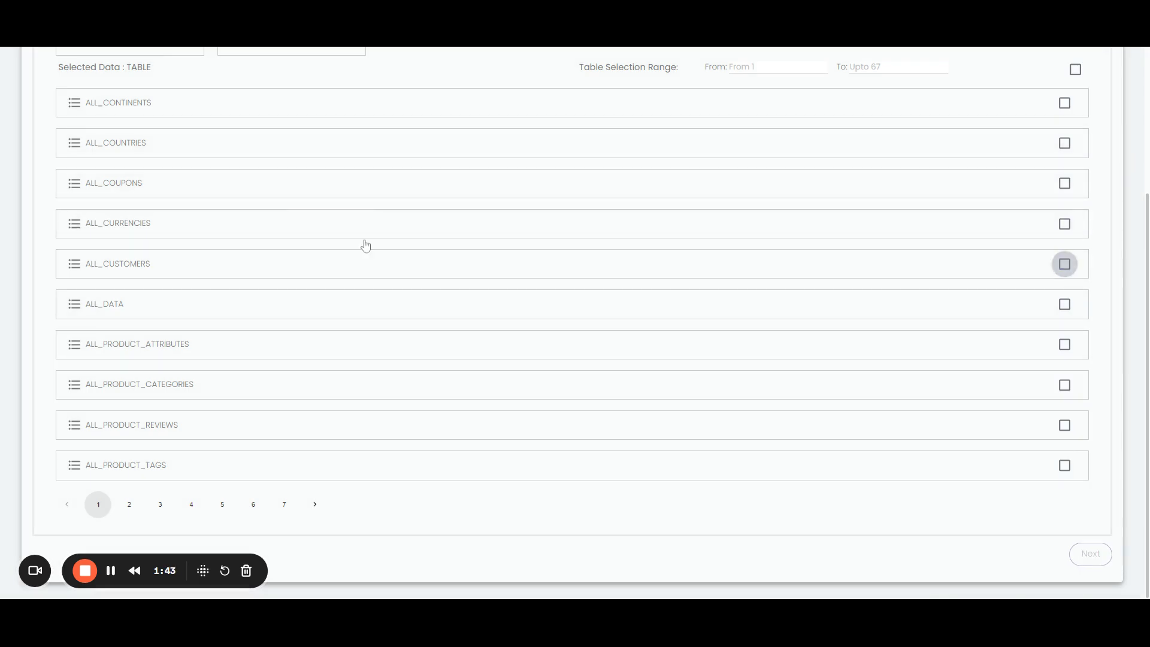
click(135, 148)
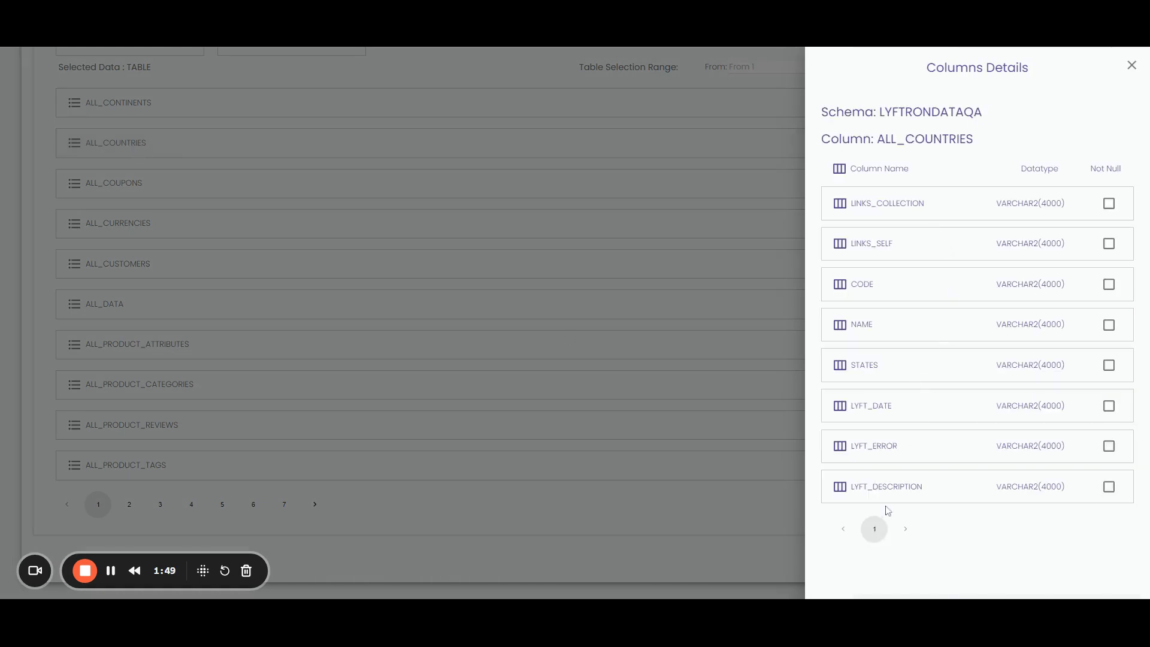
click(620, 94)
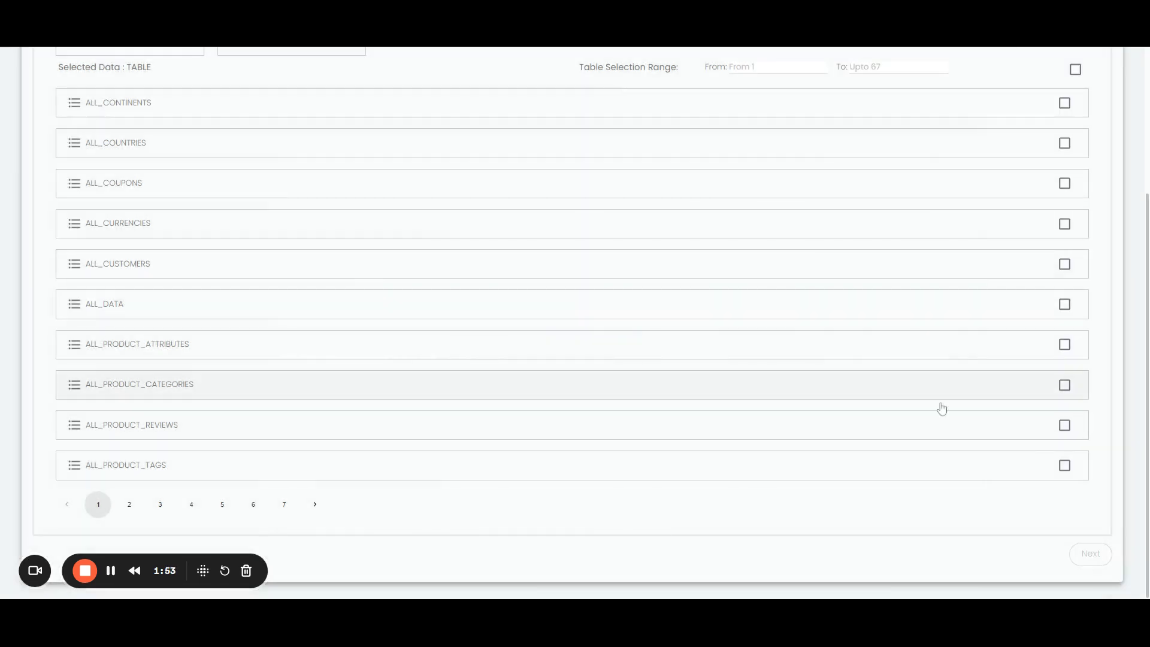
click(1064, 143)
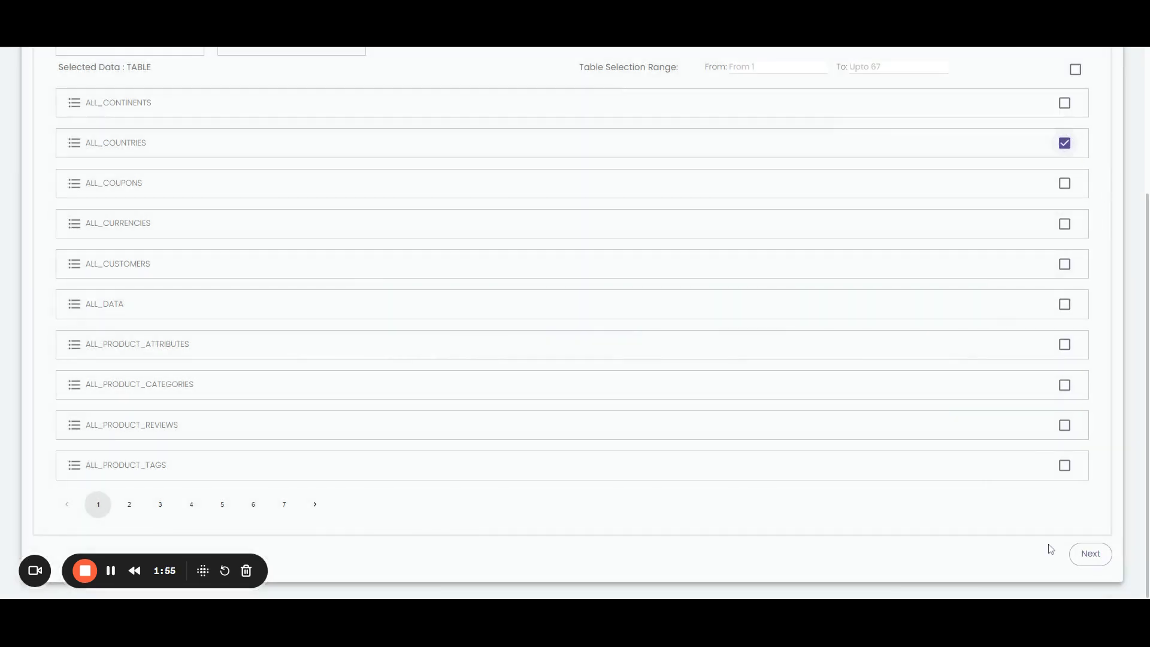
Proceed to the Target step and pick Snowflake as the target type
click(1090, 554)
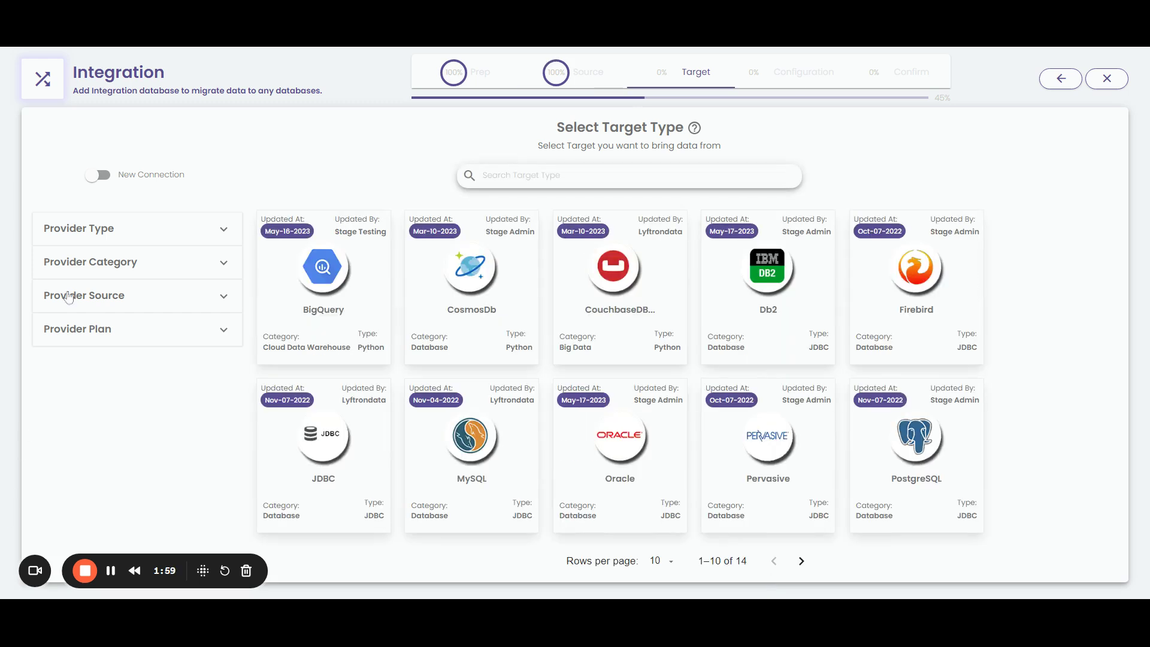
text(s)
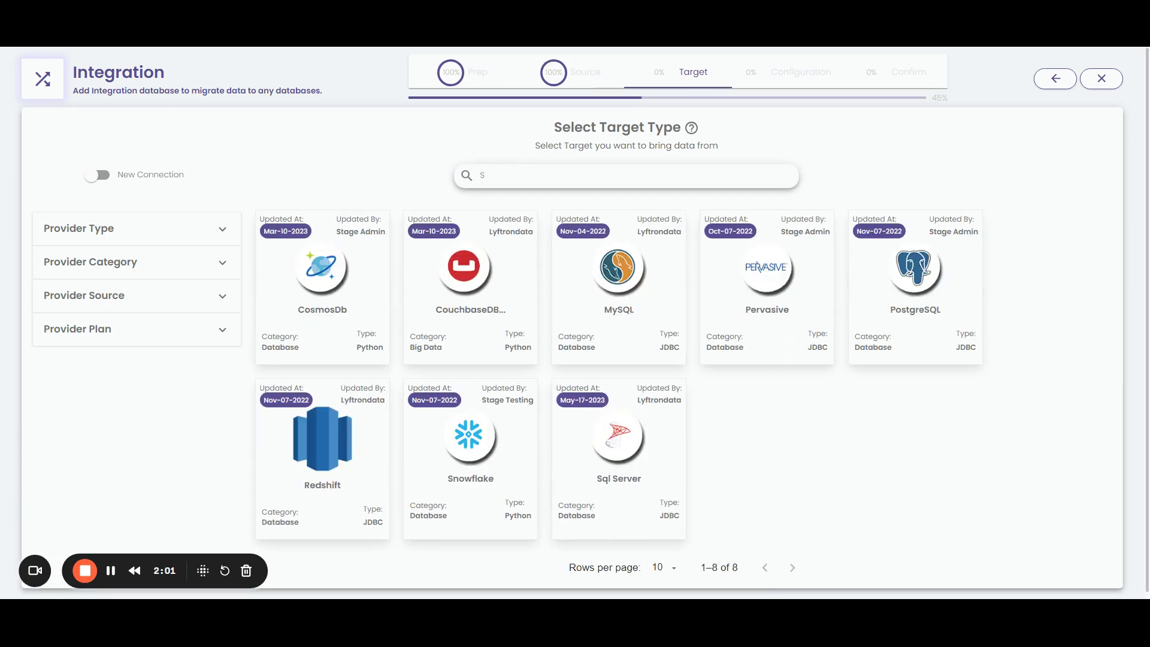
text(nowflake)
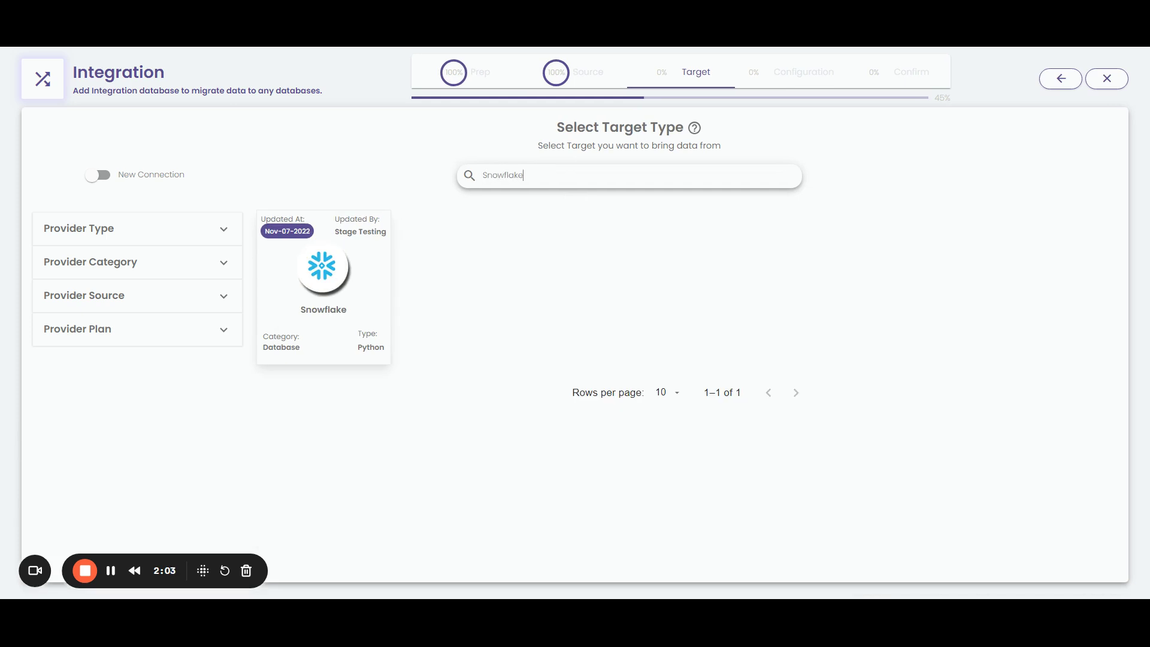
click(337, 316)
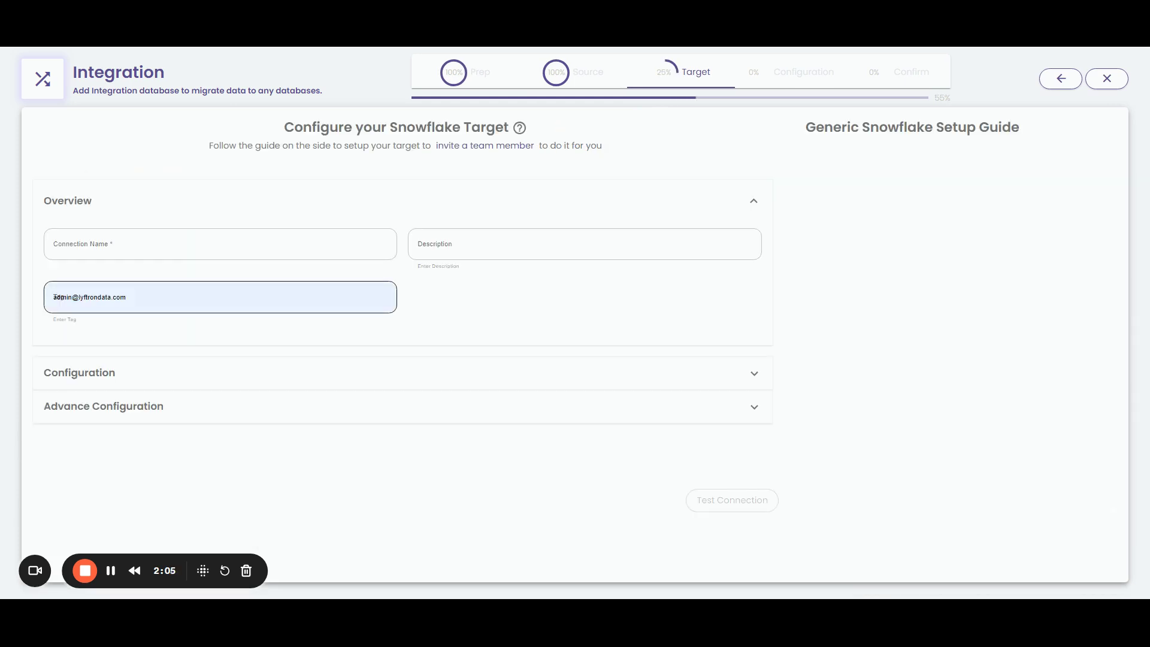
Name the target connection Snowflake_Lyftron_demo and expand its Configuration section
click(55, 244)
text(Sno)
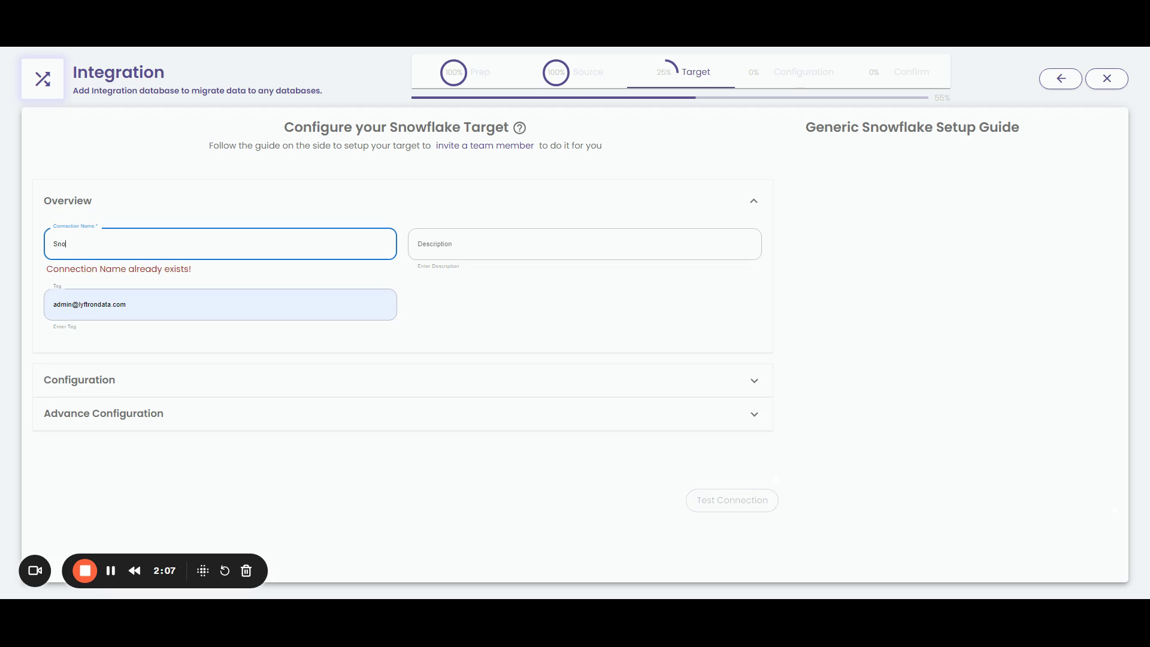
text(wflake_)
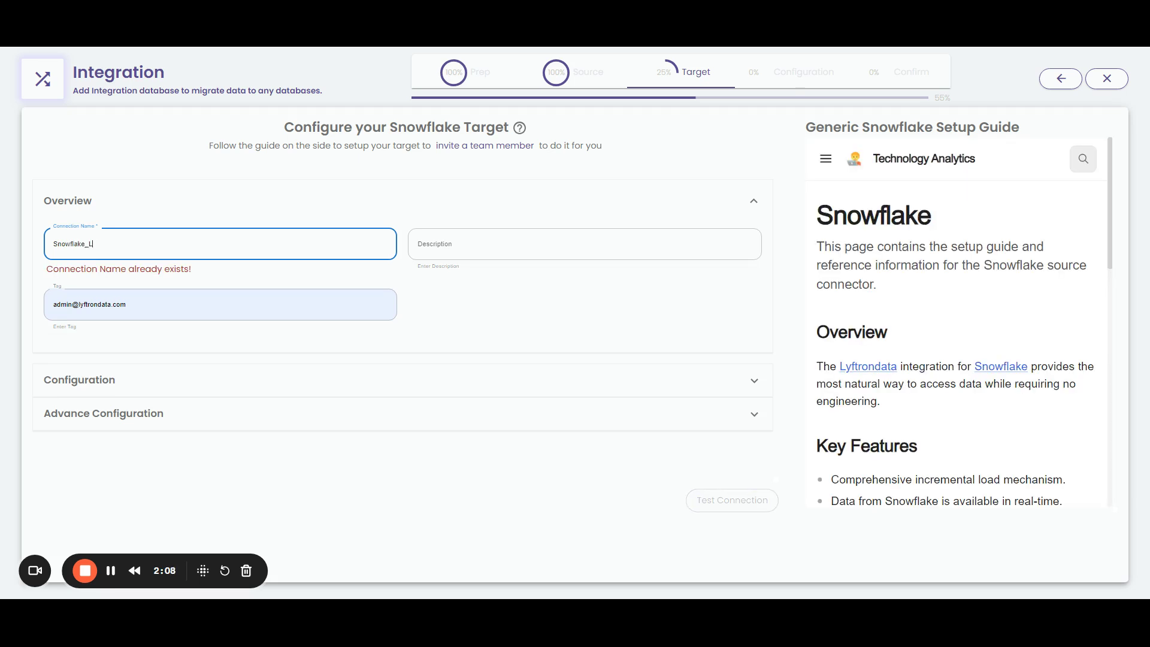
text(Lyftron_demo)
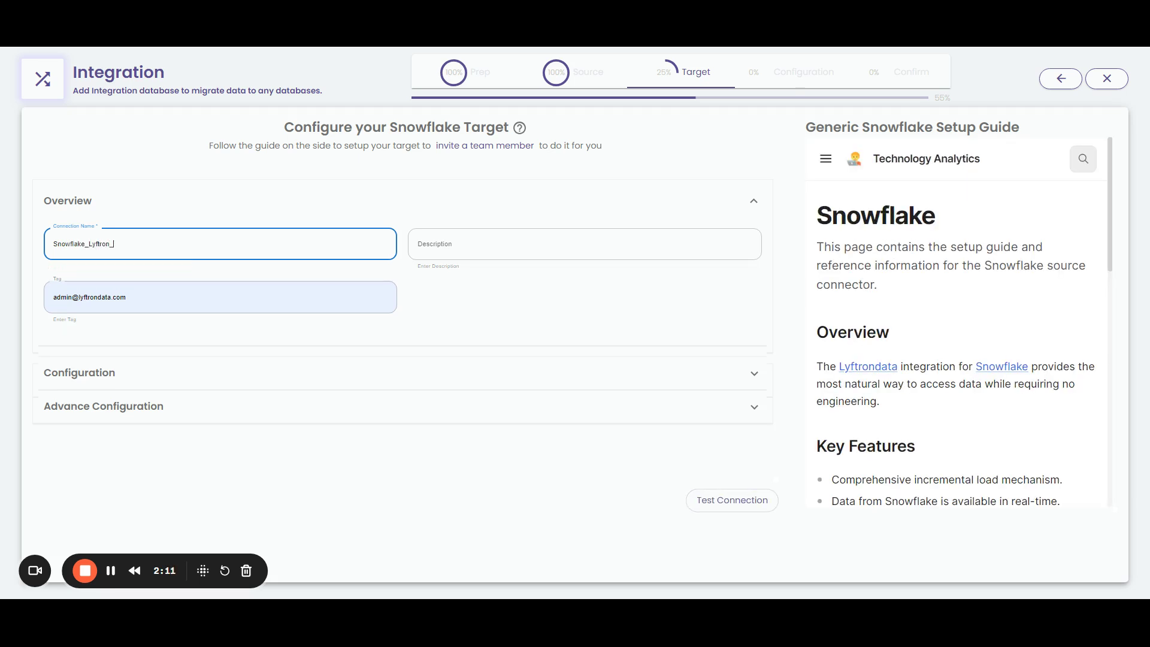
click(110, 374)
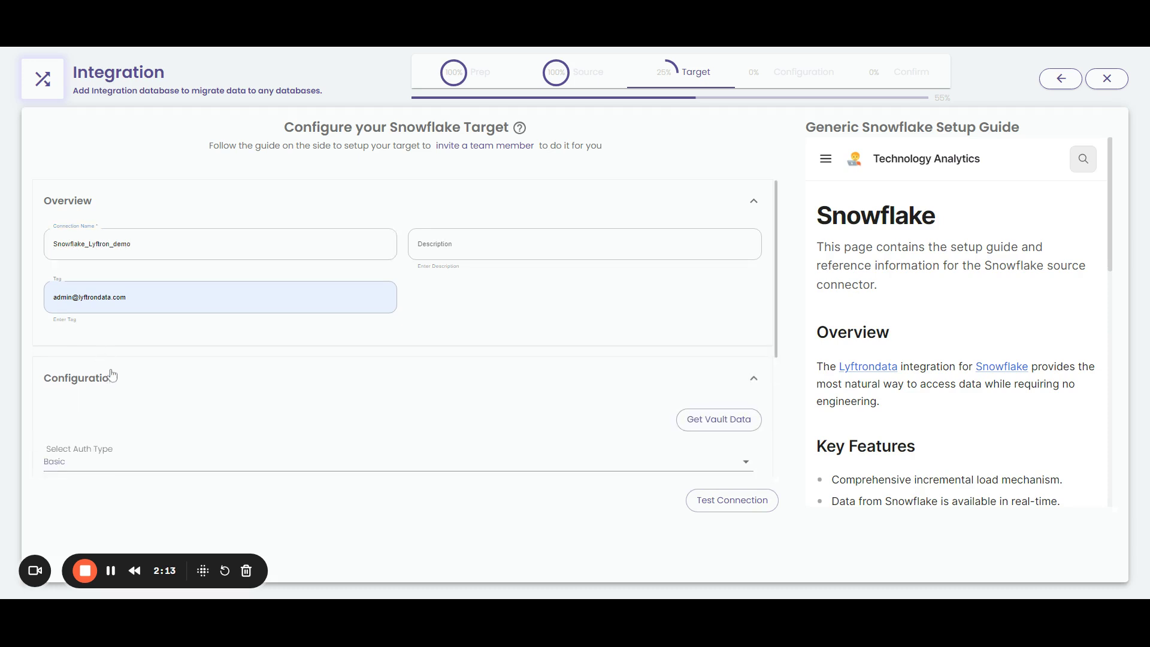
Fill in the Snowflake account URL, username, target database and schema PUBLIC
scroll(118, 359, down, 3)
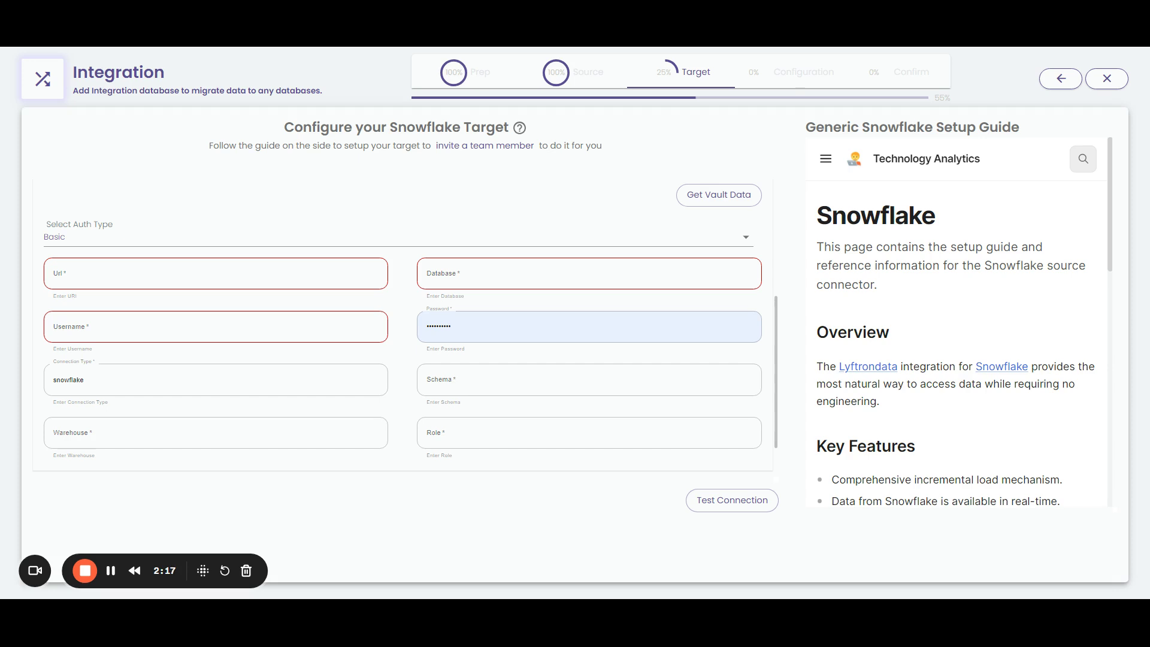
click(53, 273)
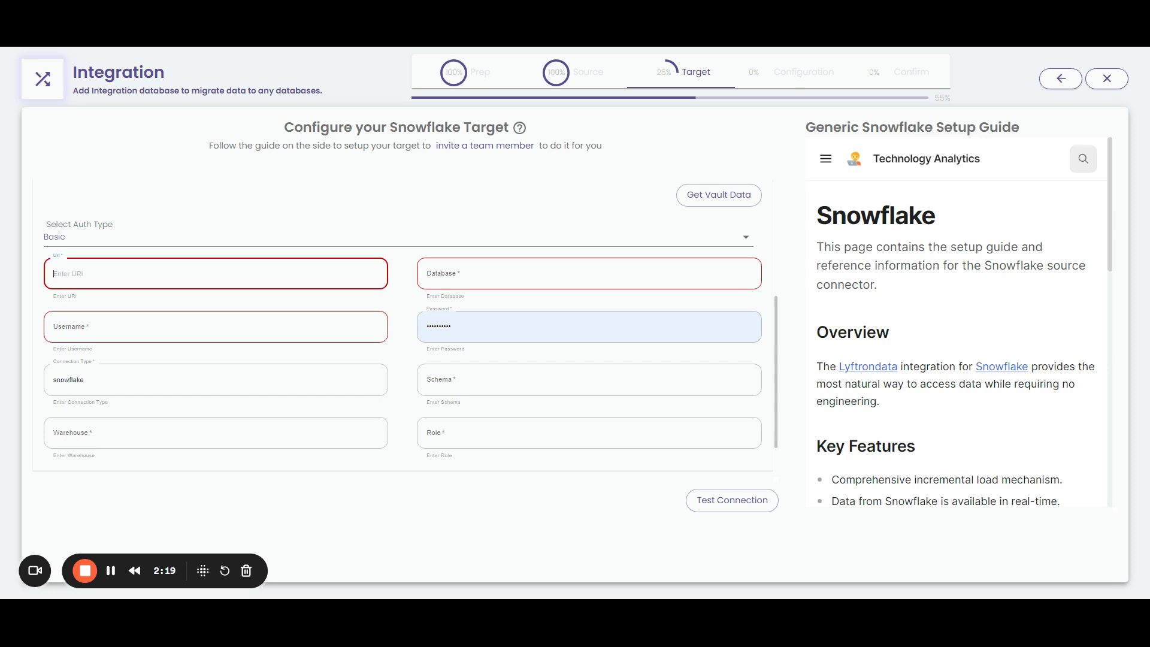
text(https://oj84326.central-india.azure.snowflakecomputing.com)
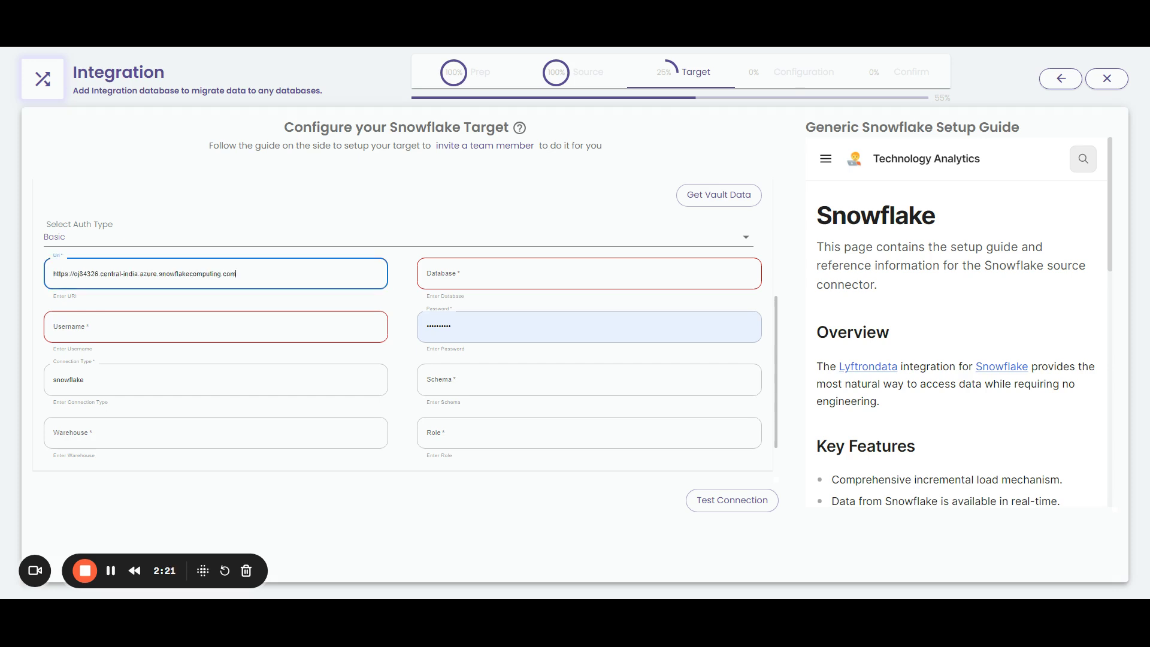
click(120, 326)
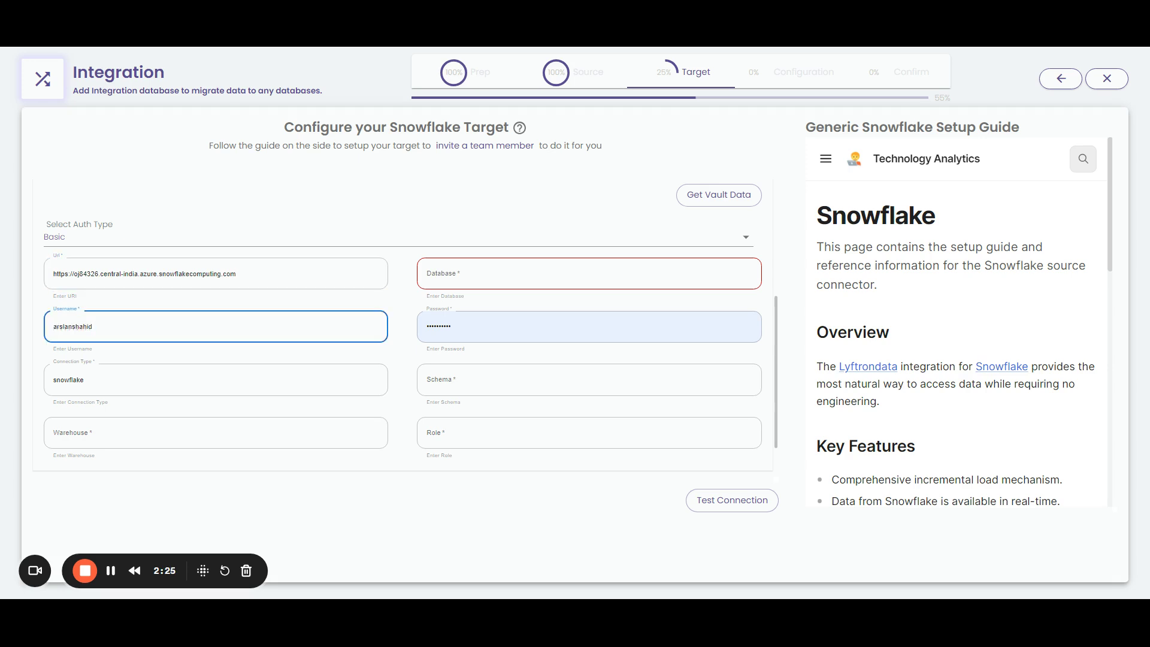
click(456, 273)
text(ARSLAN_TEST)
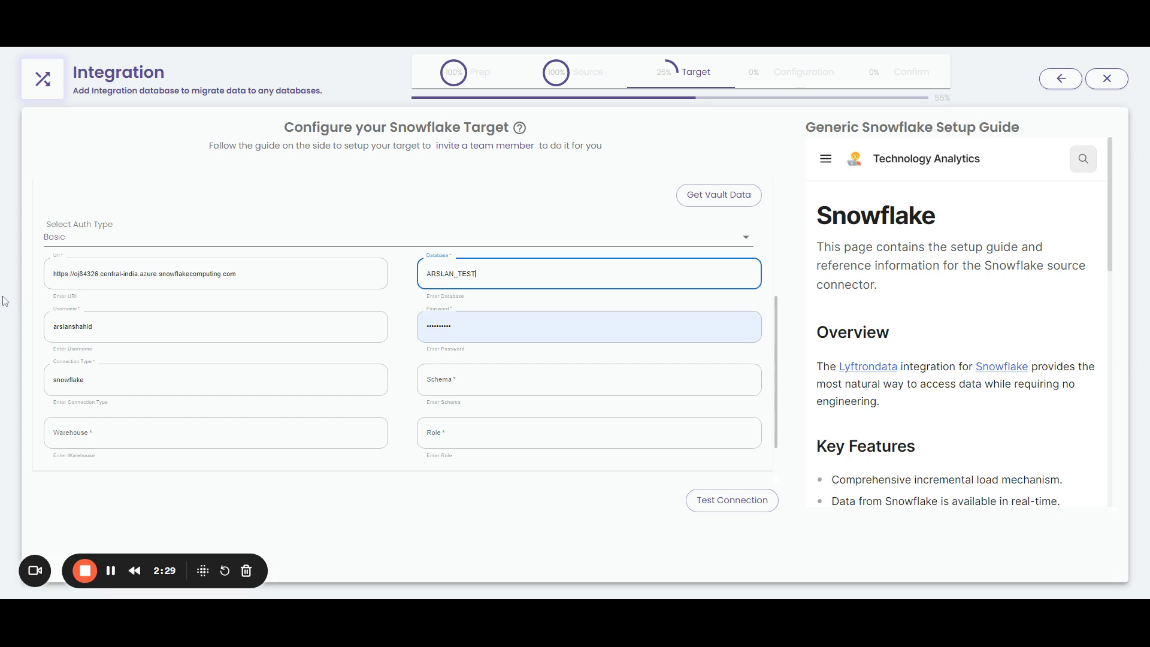
click(455, 327)
click(455, 380)
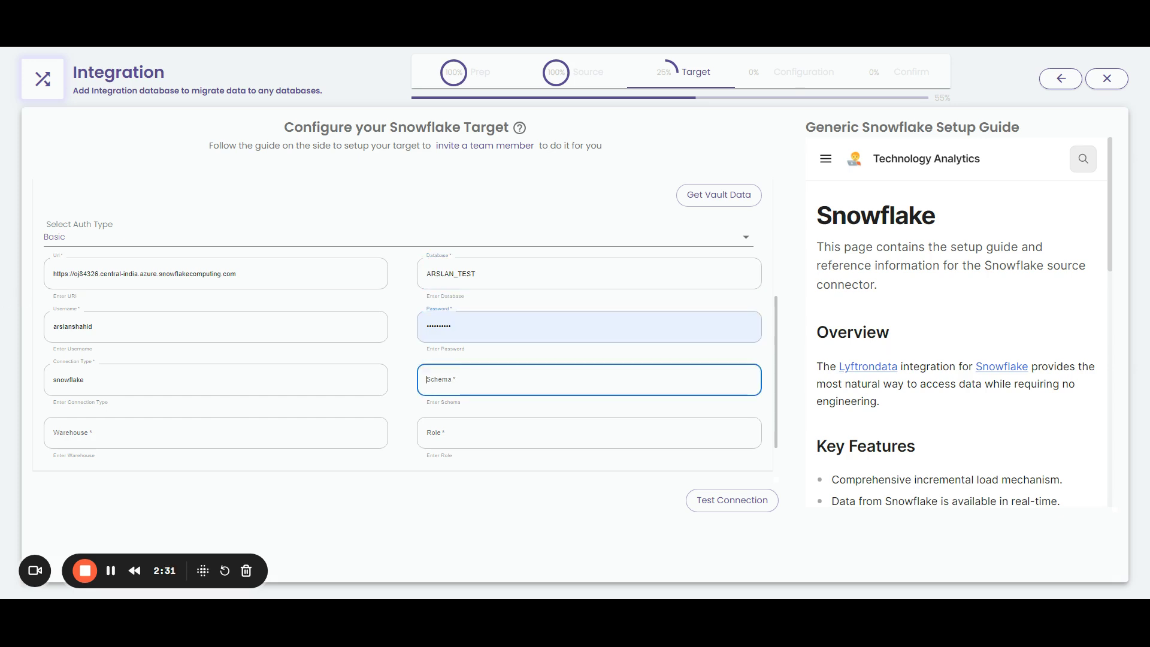
key(ctrl+v)
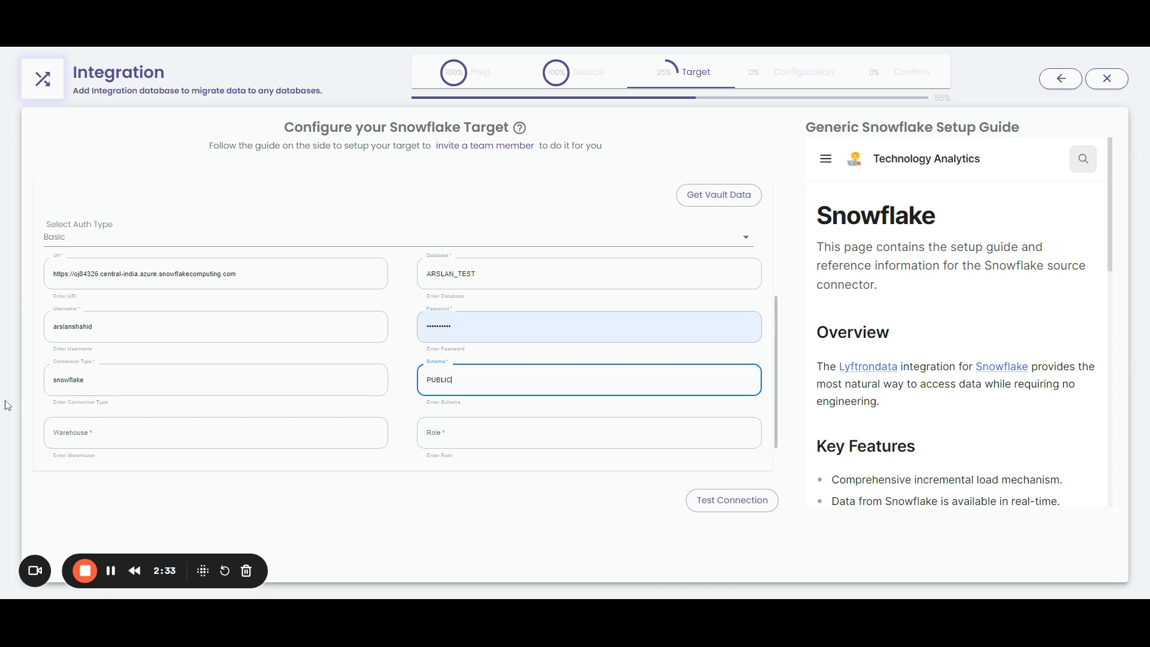
Enter the account password, warehouse COMPUTE_WH and role ACCOUNTADMIN, then test the connection
click(455, 327)
key(ctrl+a)
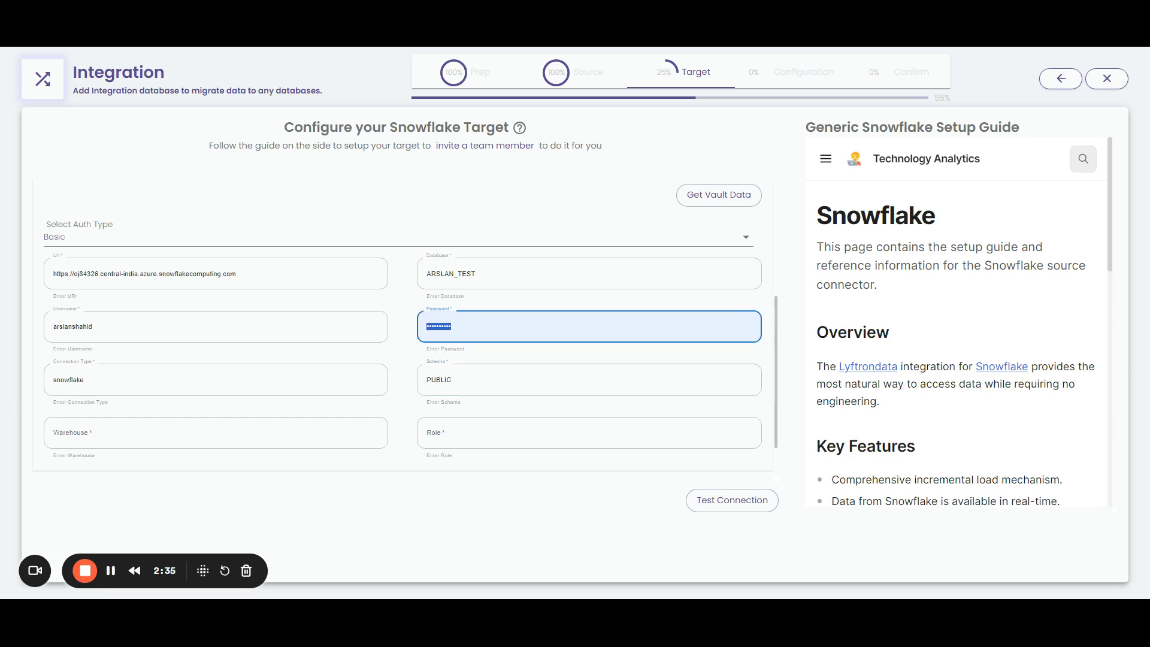
key(ctrl+v)
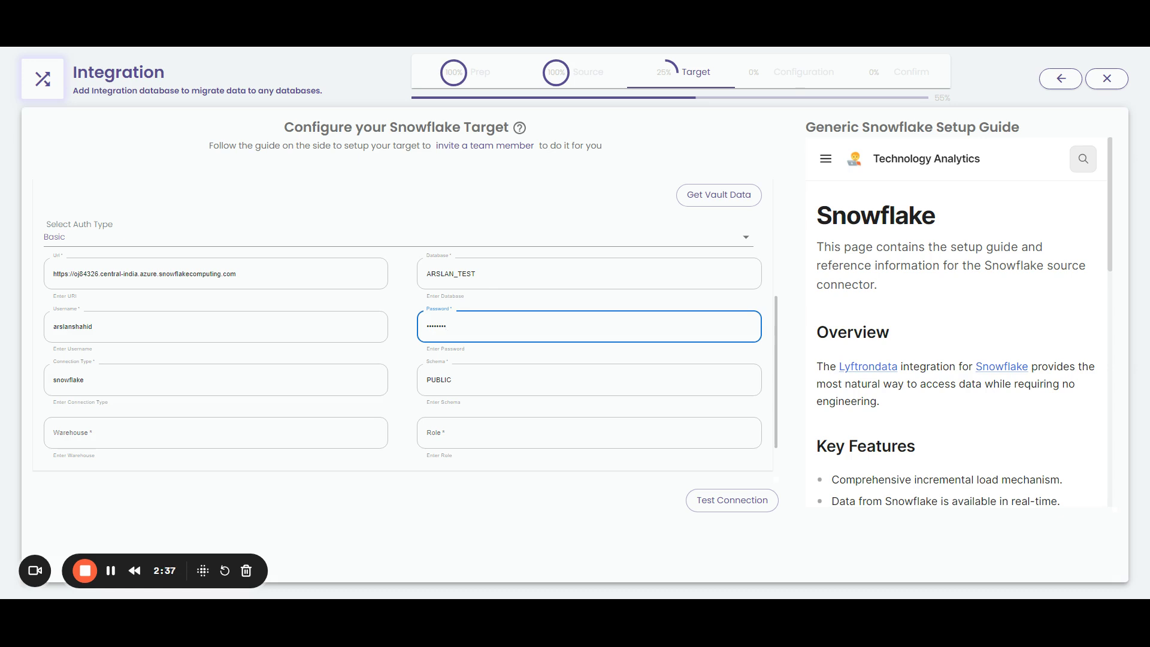
click(215, 433)
key(ctrl+v)
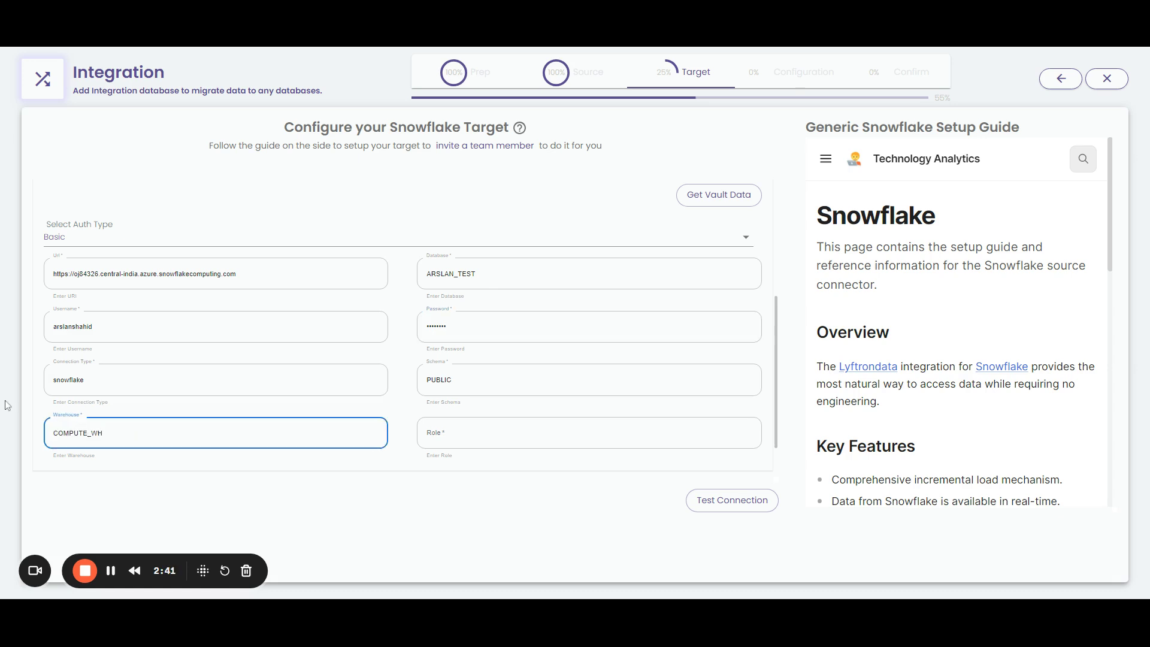
click(455, 433)
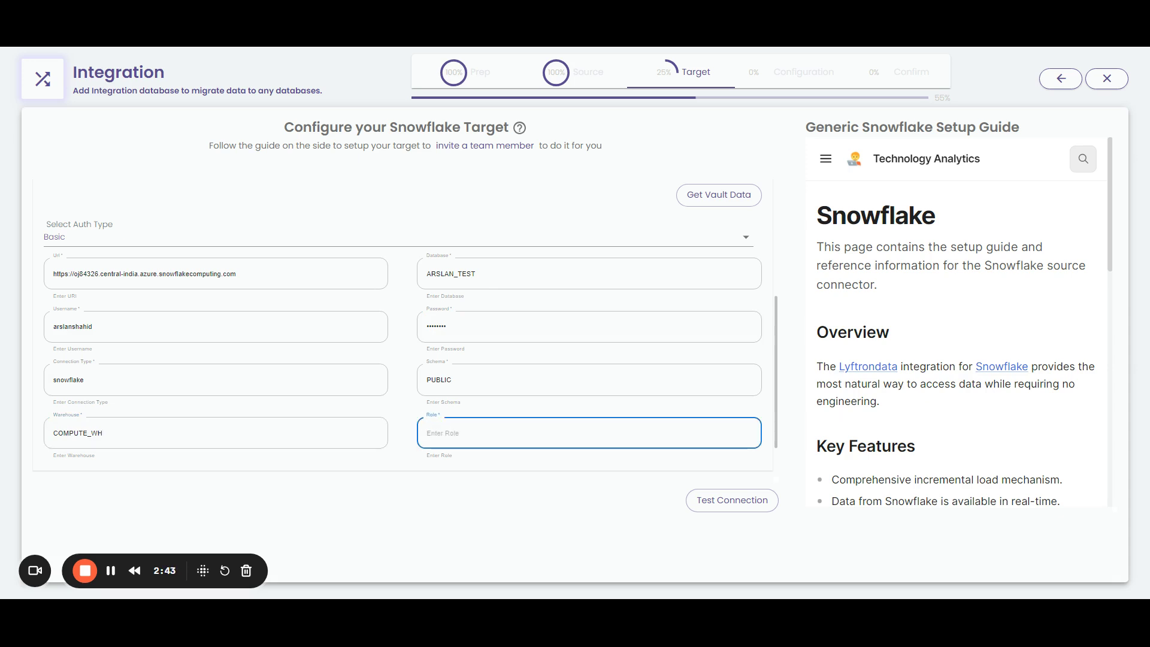
text(ACCOUNTADMIN)
click(756, 502)
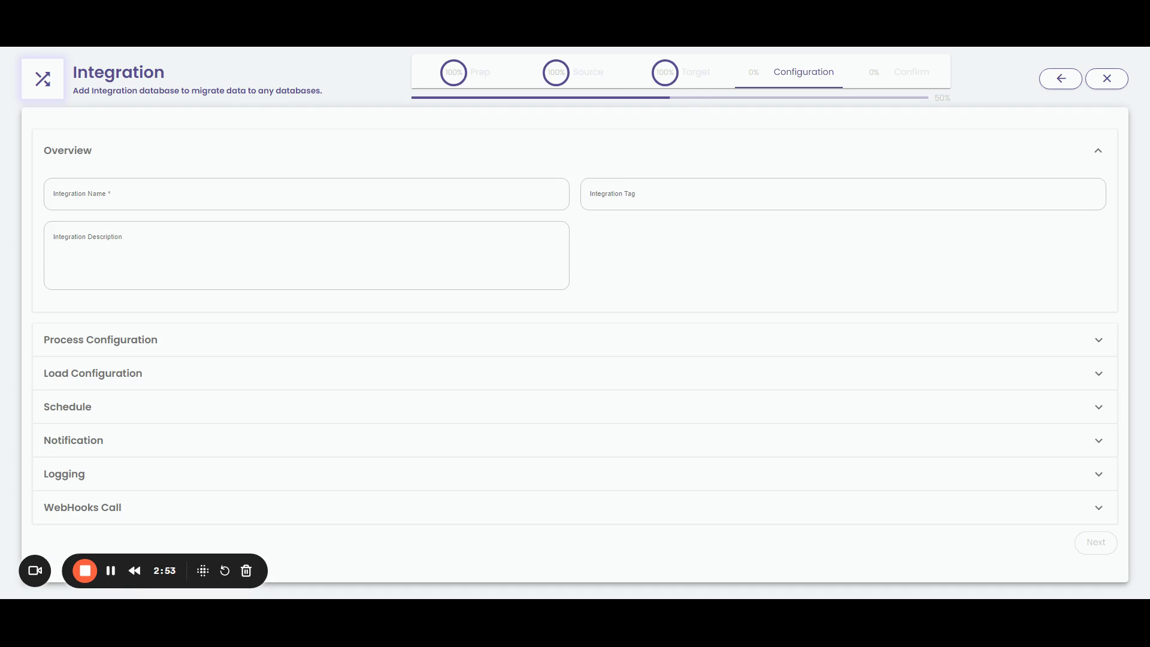
Type the integration name, beginning 'Lyftrondata_demo_O', into the Overview's Integration Name field
click(307, 193)
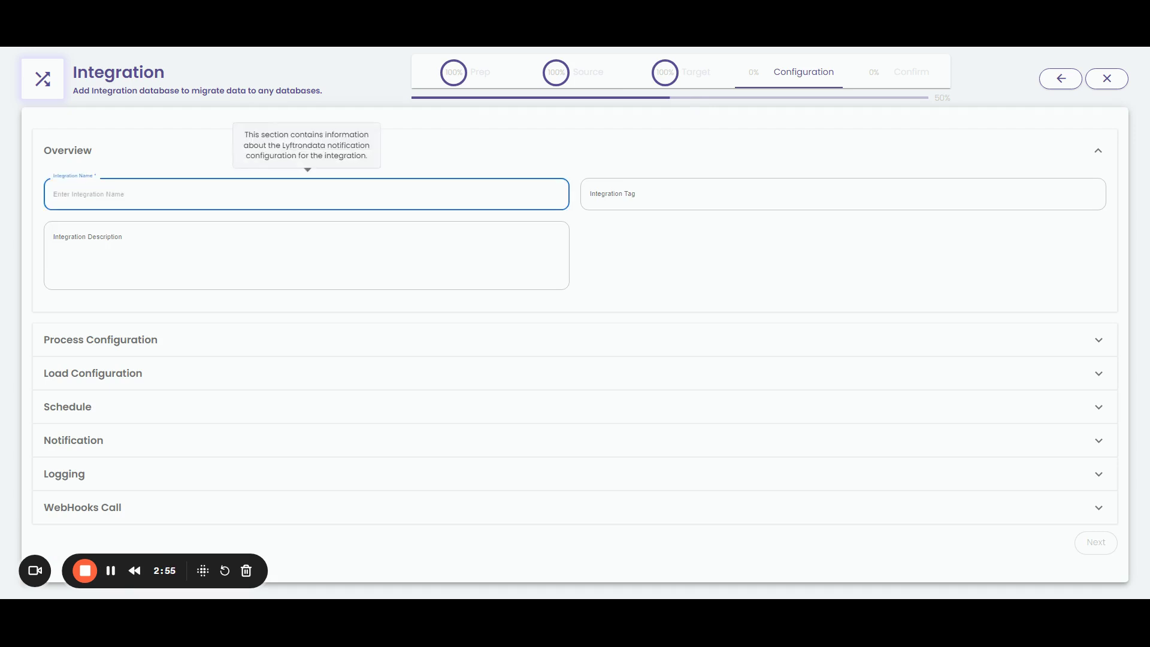
text(Lyftrondata)
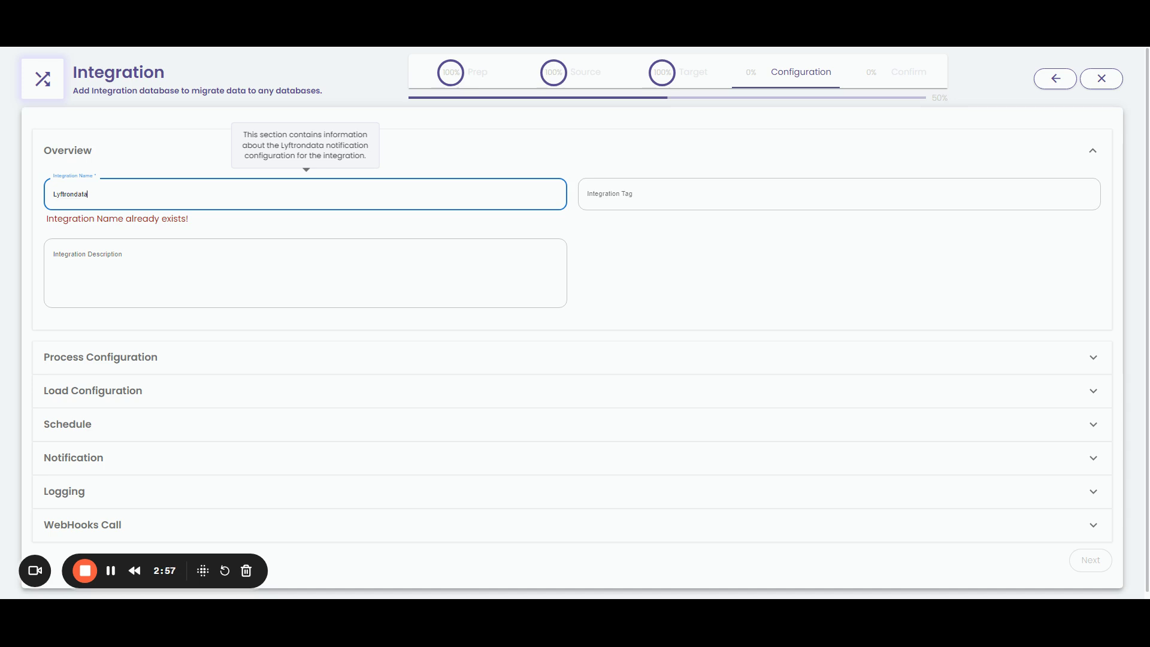
text(_de)
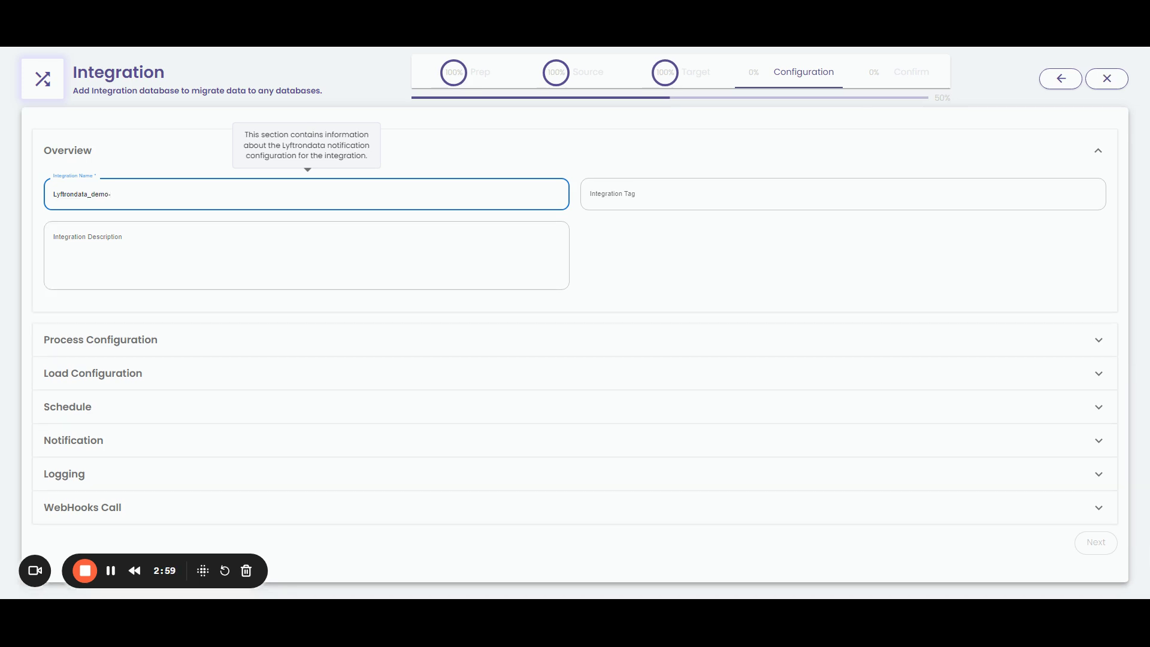
text(mo_Oracle_TO_SNOWFLAKE)
Load into target schema PUBLIC on virtual warehouse COMPUTE_WH, then continue to the pipeline table
click(133, 339)
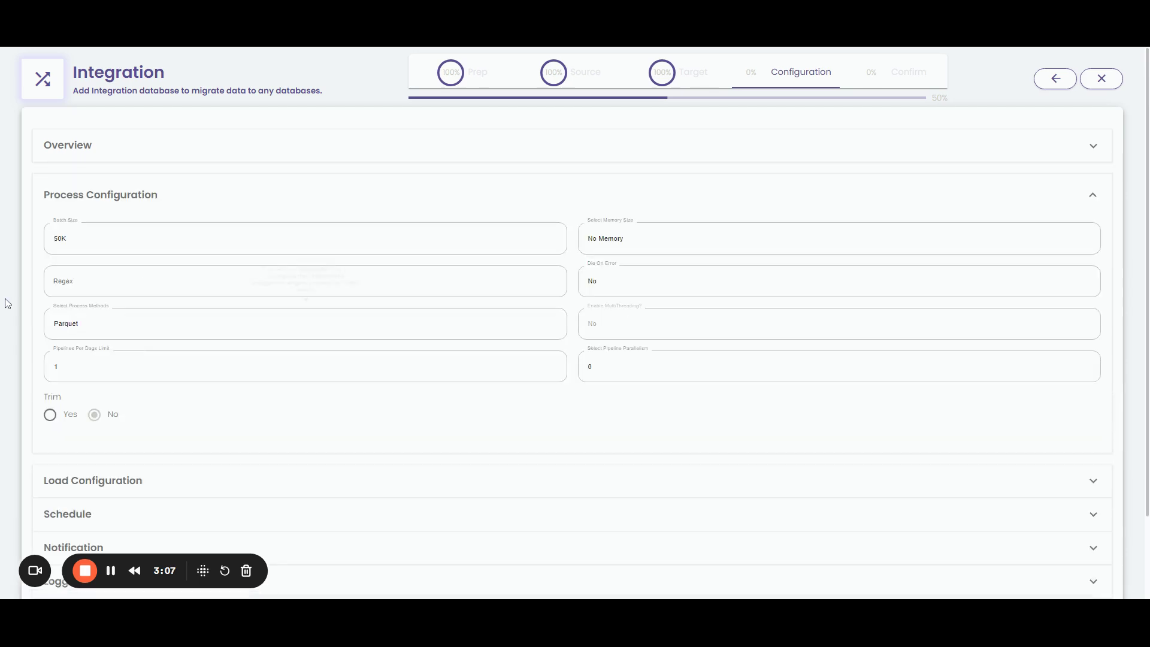
click(131, 479)
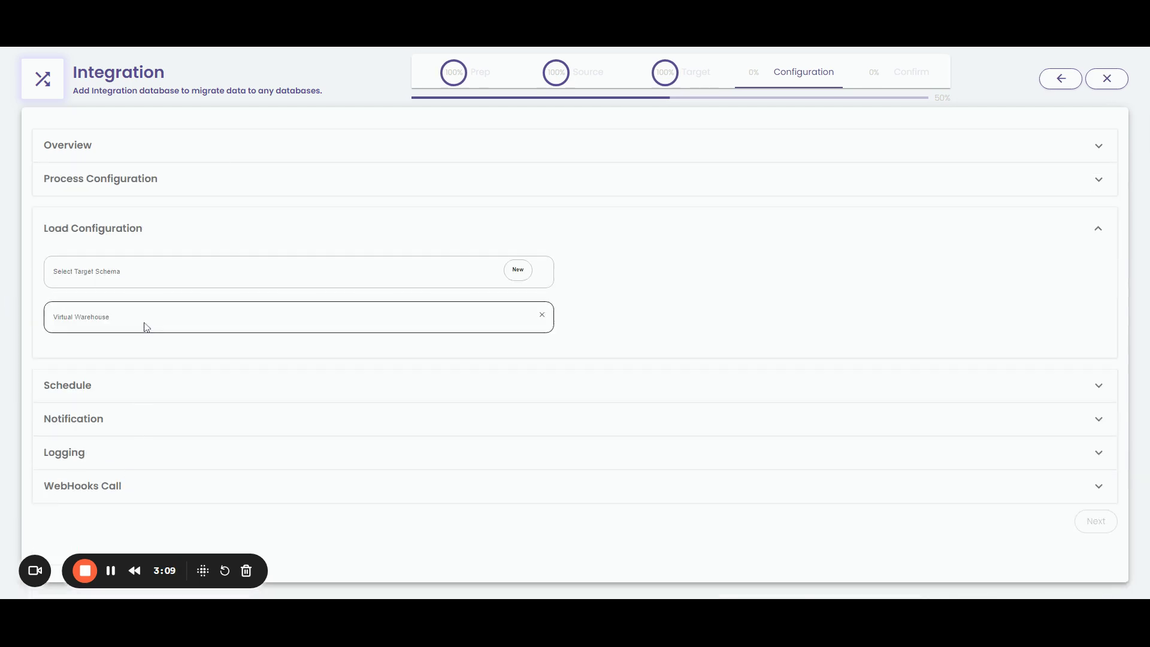
click(91, 340)
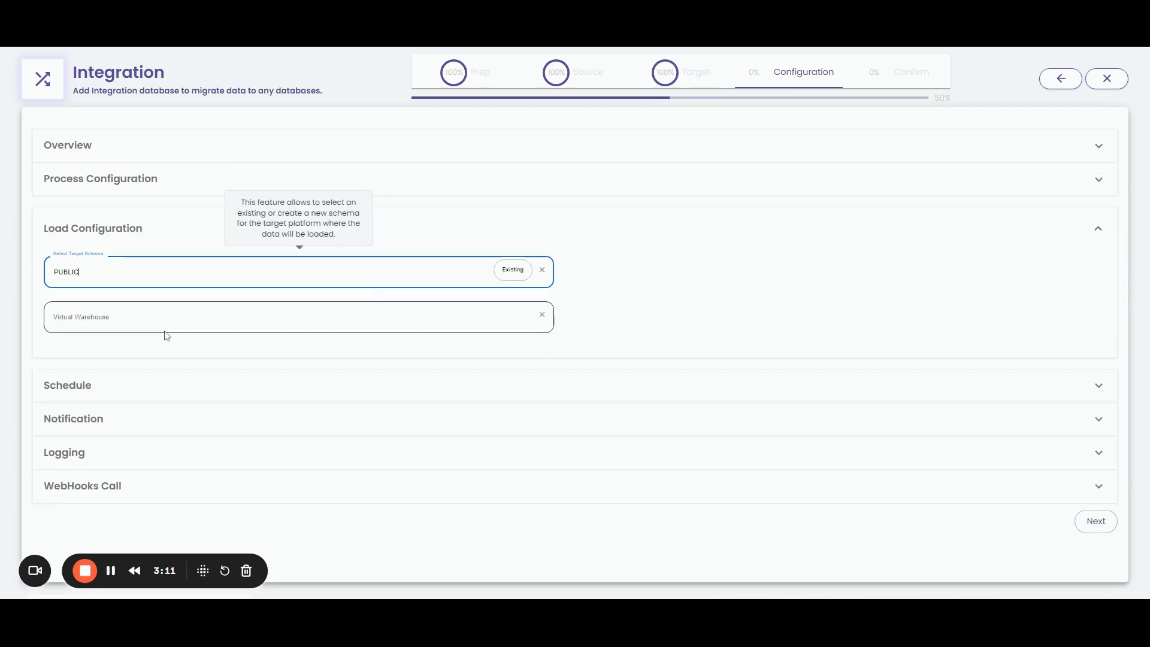
click(166, 328)
click(139, 352)
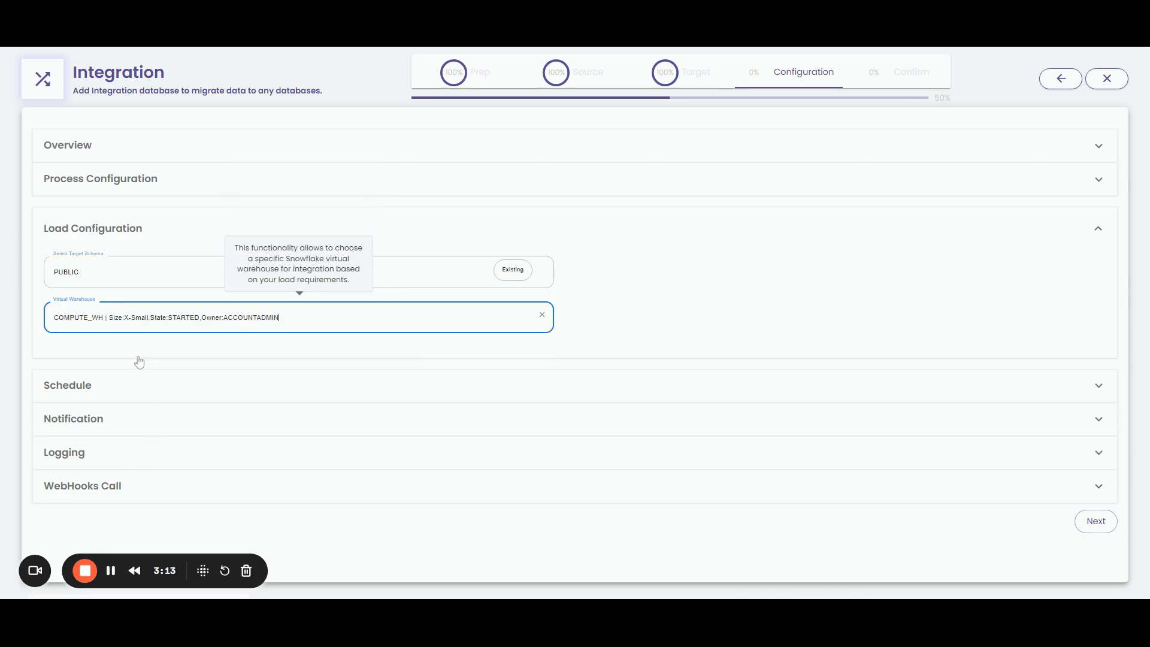
click(1098, 523)
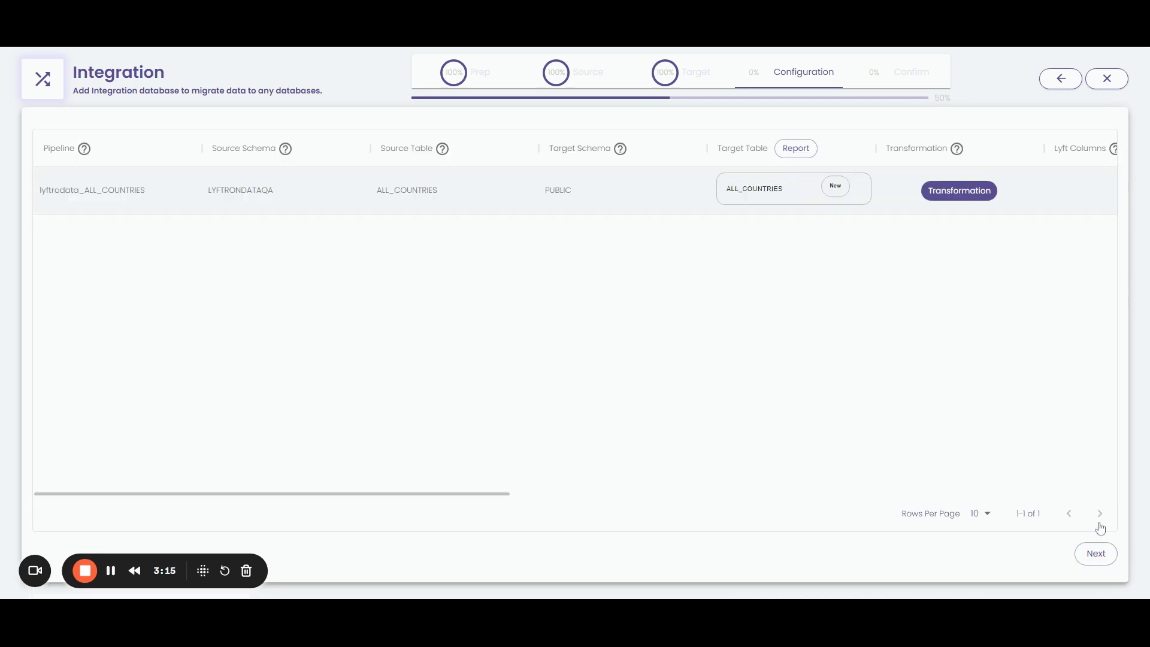
Choose CODE as the natural key of the ALL_COUNTRIES pipeline and advance to the Confirm summary
drag(505, 494, 746, 479)
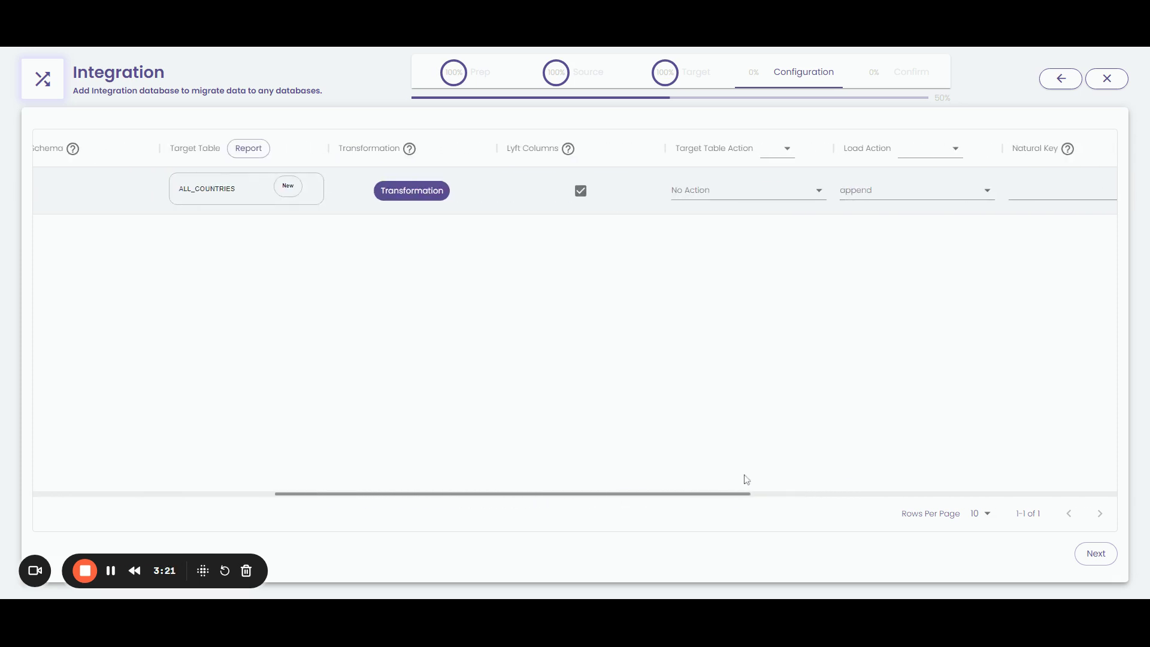
click(1021, 198)
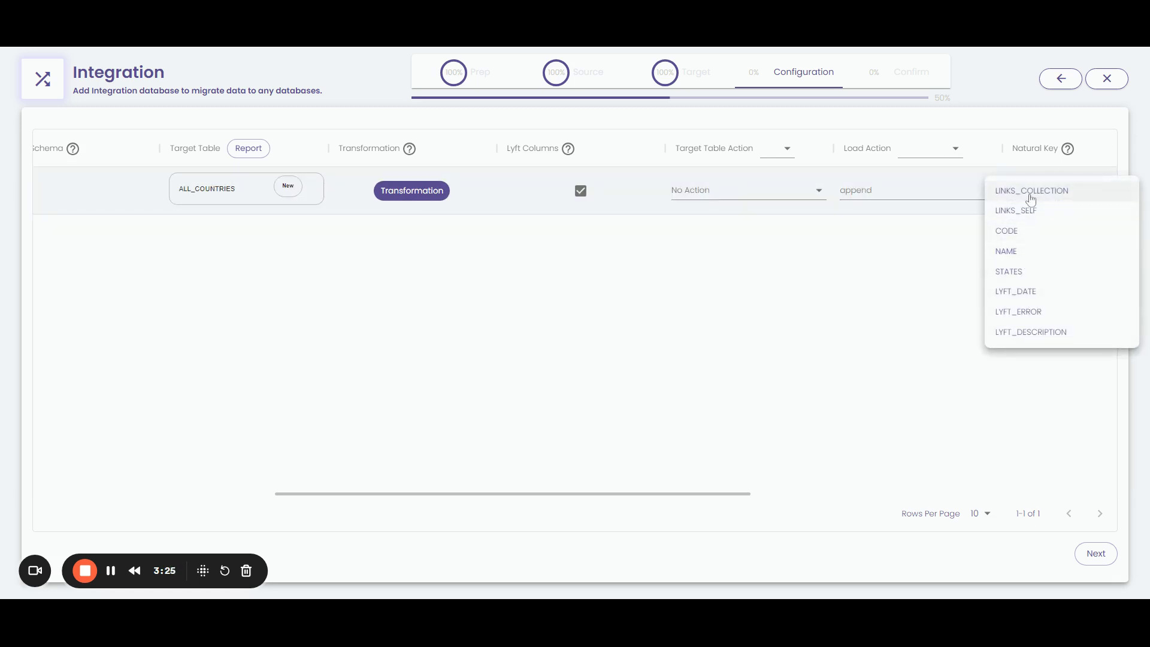
click(1024, 231)
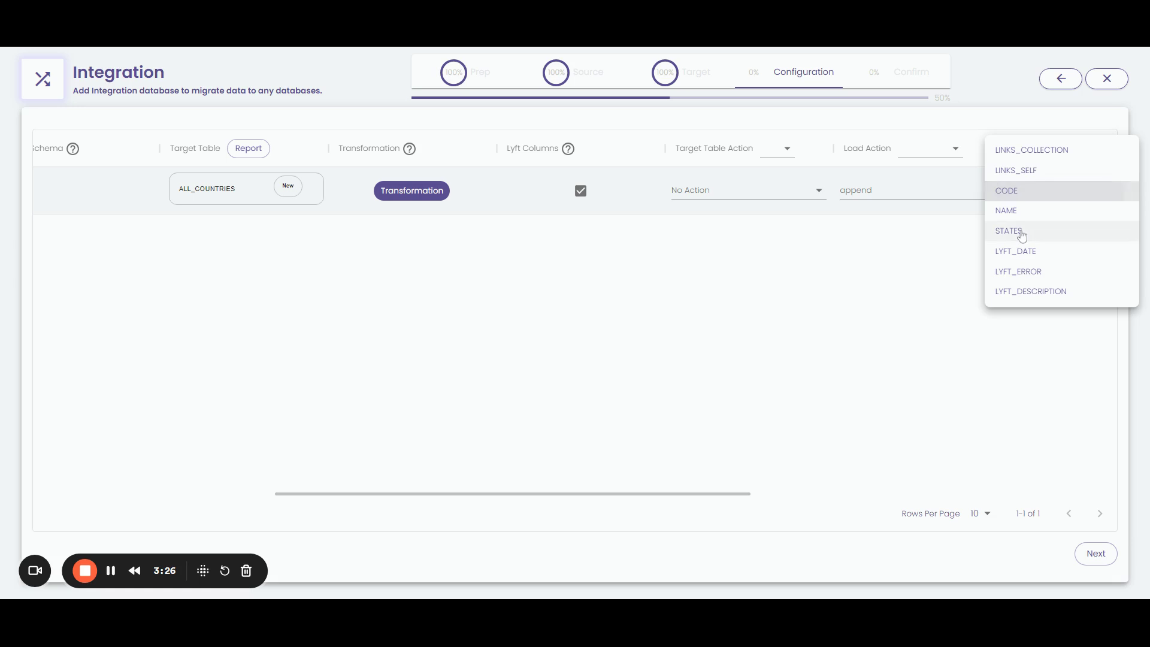
click(815, 288)
drag(757, 494, 228, 472)
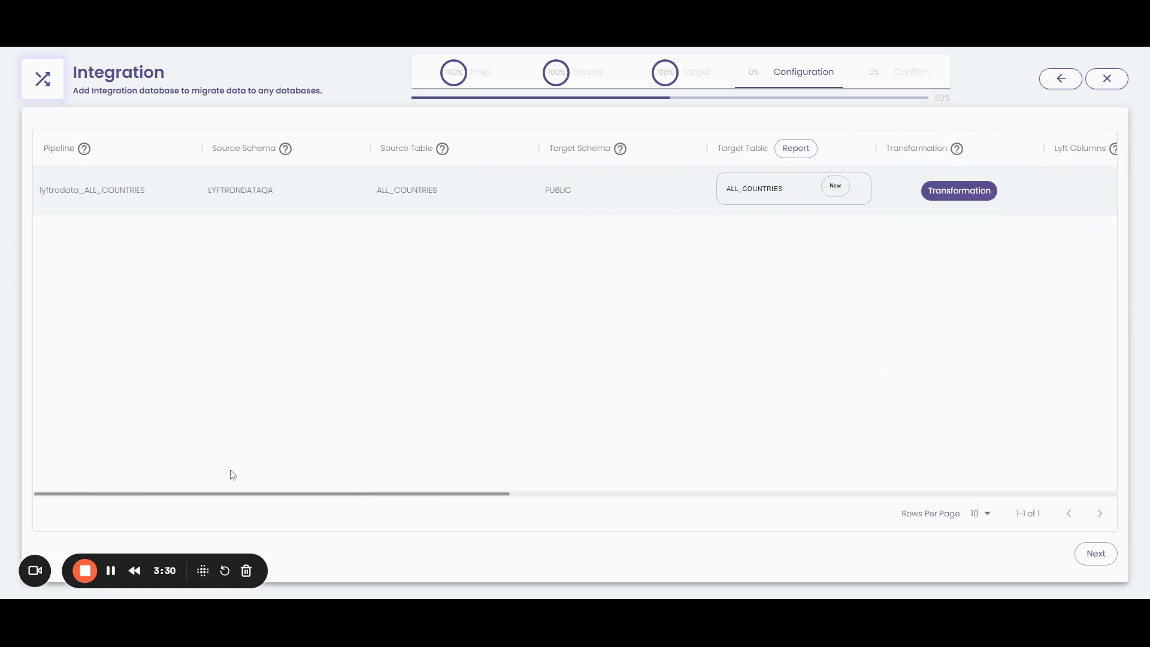
click(1098, 554)
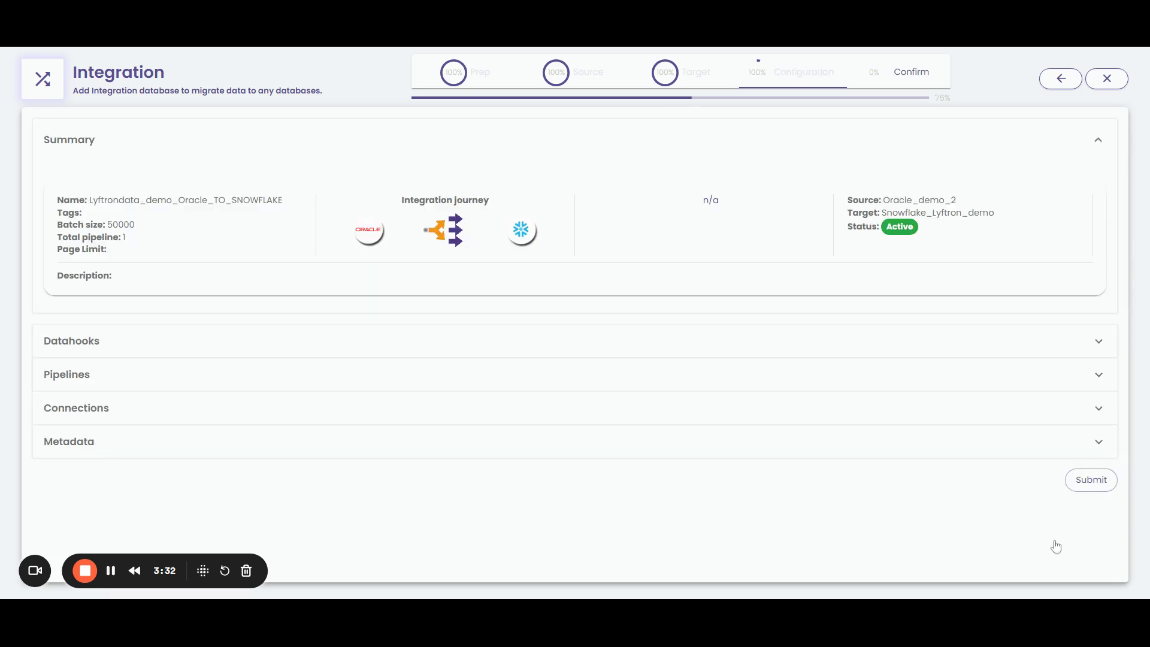
Submit Lyftrondata_demo_Oracle_TO_SNOWFLAKE and open its Integration Overview, now showing status Active
click(1093, 481)
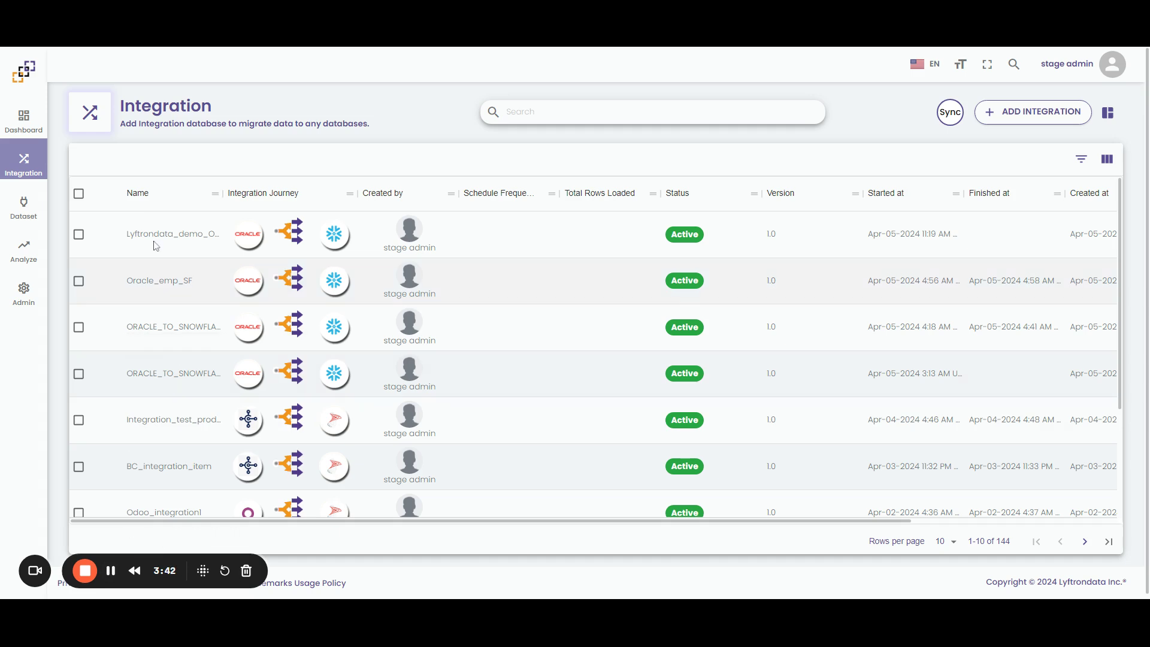
click(155, 246)
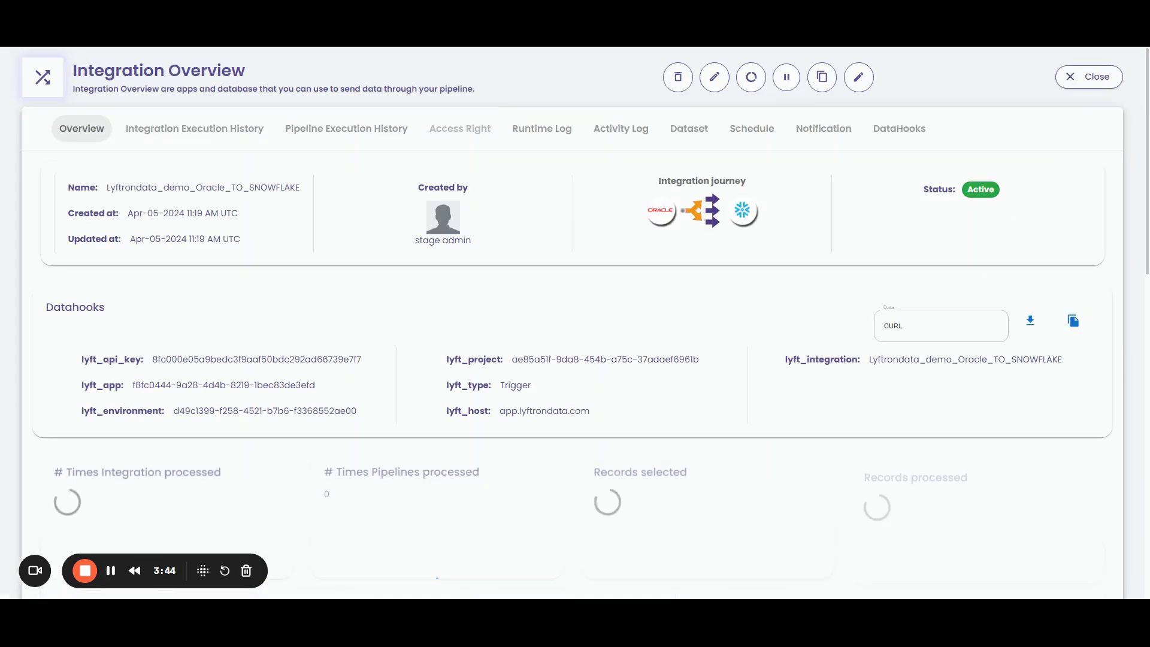
Scroll to the Integration Execution History to see batch B1 in progress, then back up
scroll(197, 332, down, 6)
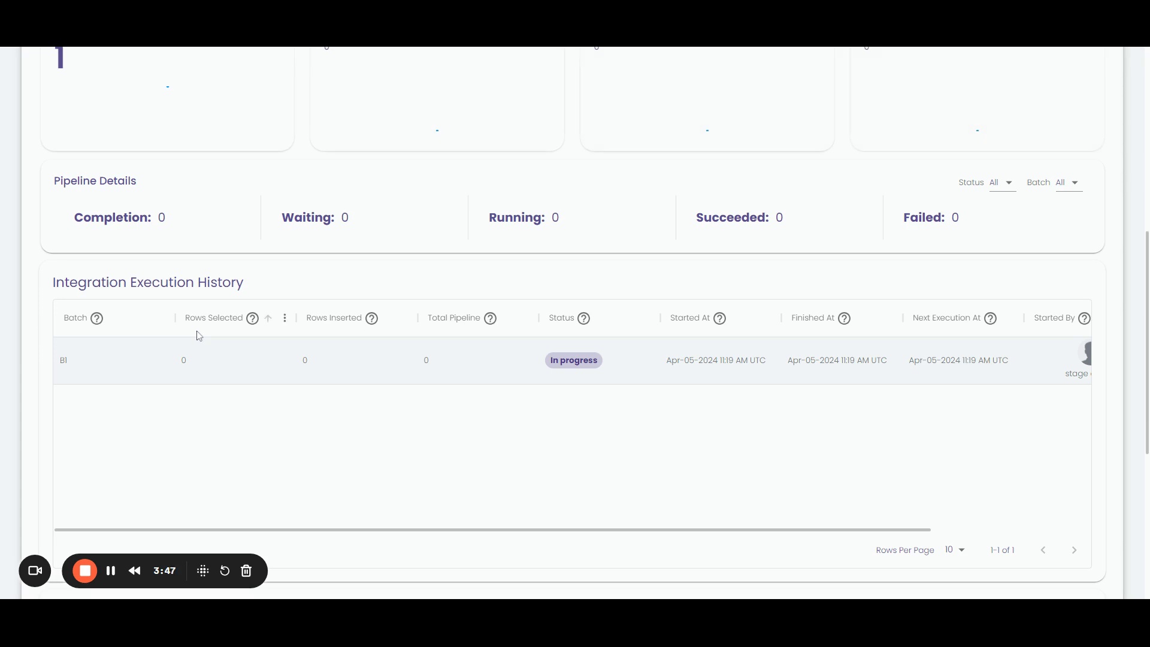
click(531, 381)
scroll(166, 526, up, 3)
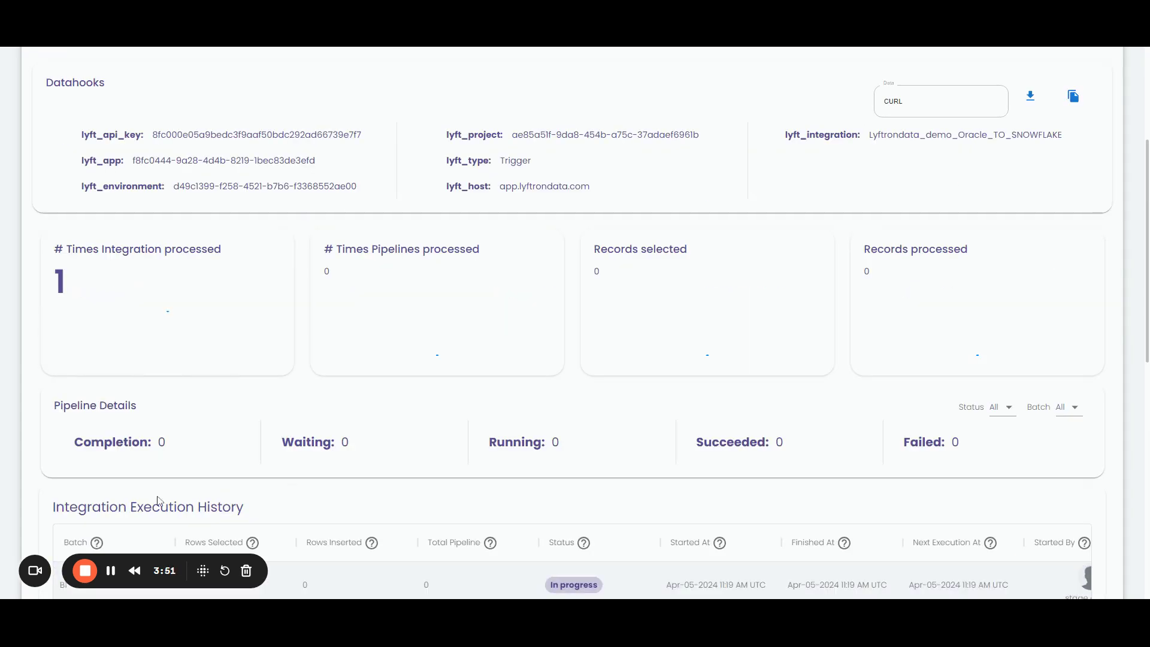